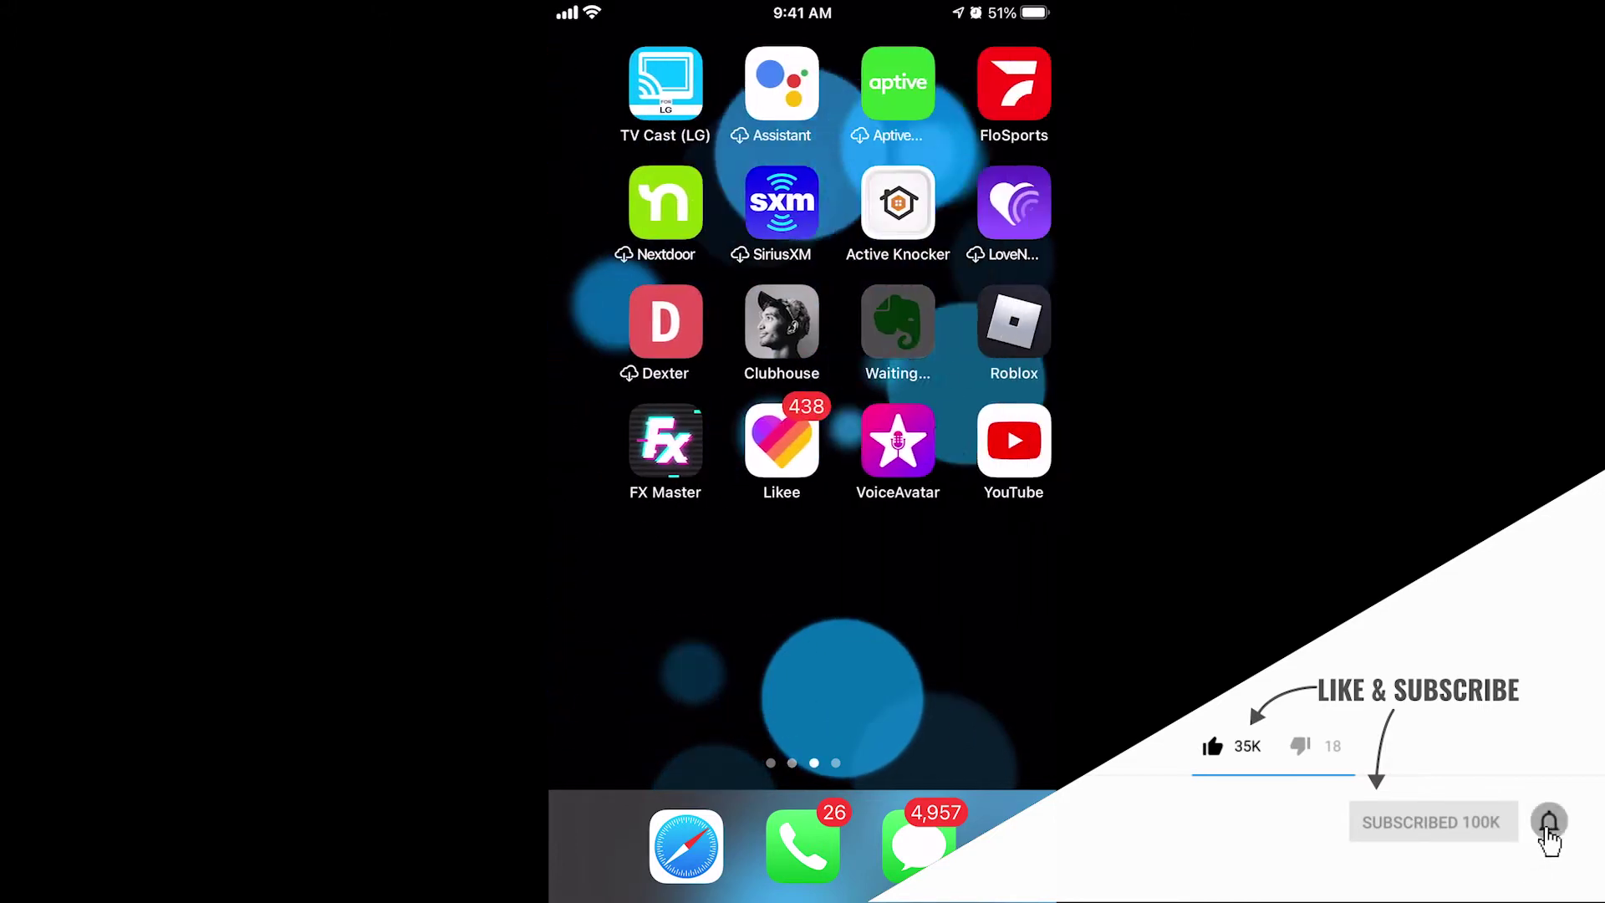
# Bring up Spotlight search from the Home Screen to look for Gmail
pyautogui.moveTo(803, 313); pyautogui.dragTo(802, 566)
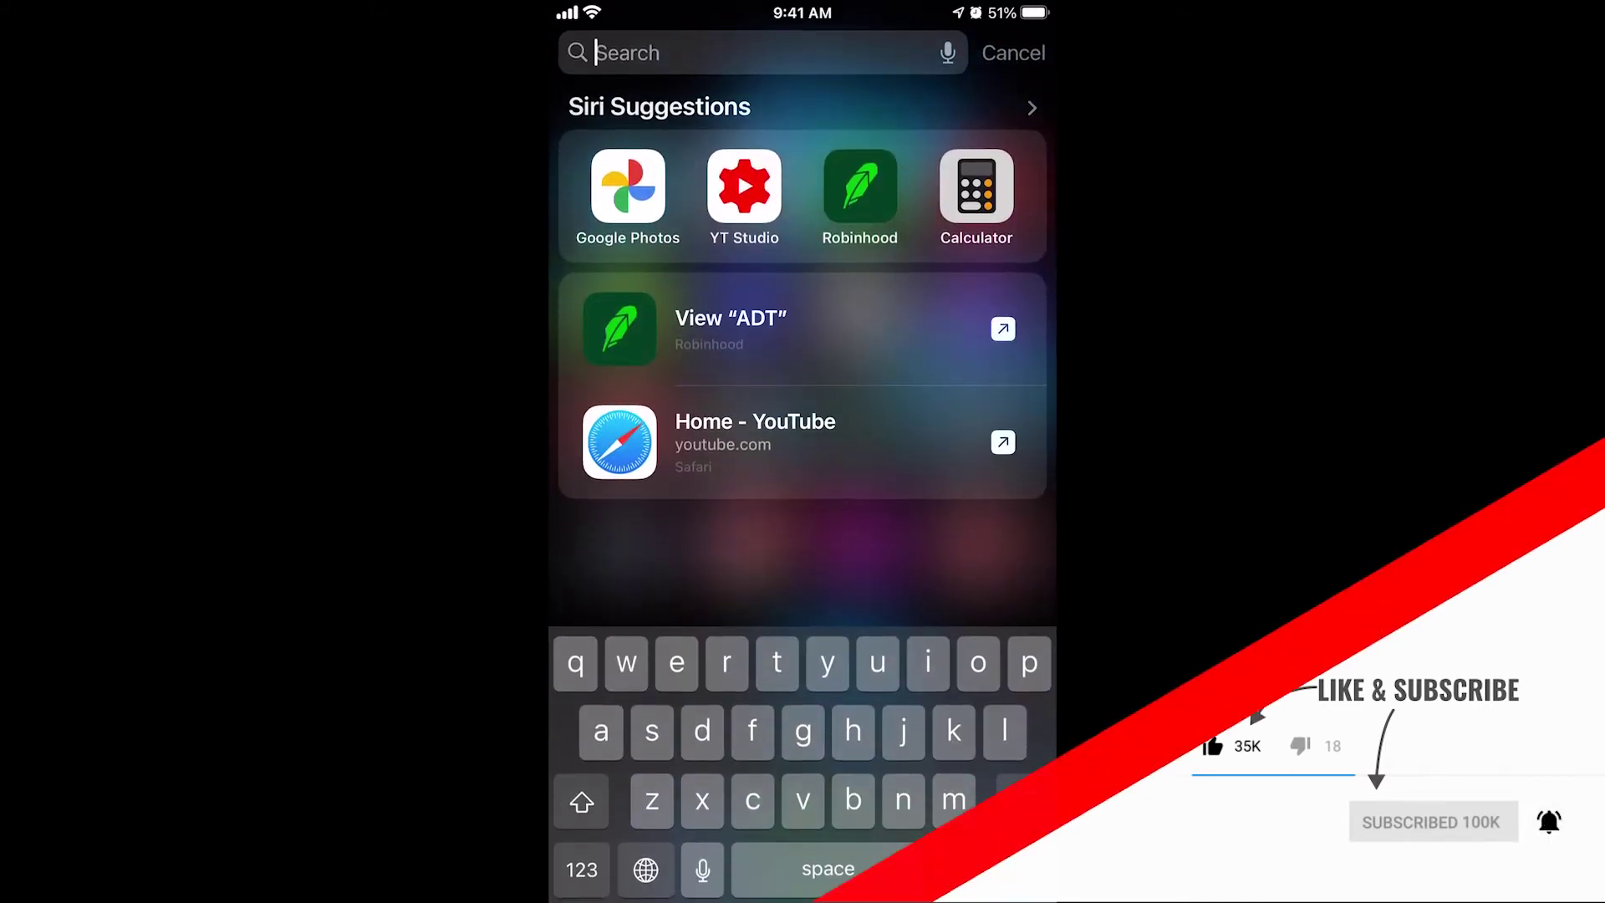
pyautogui.write('gmail')
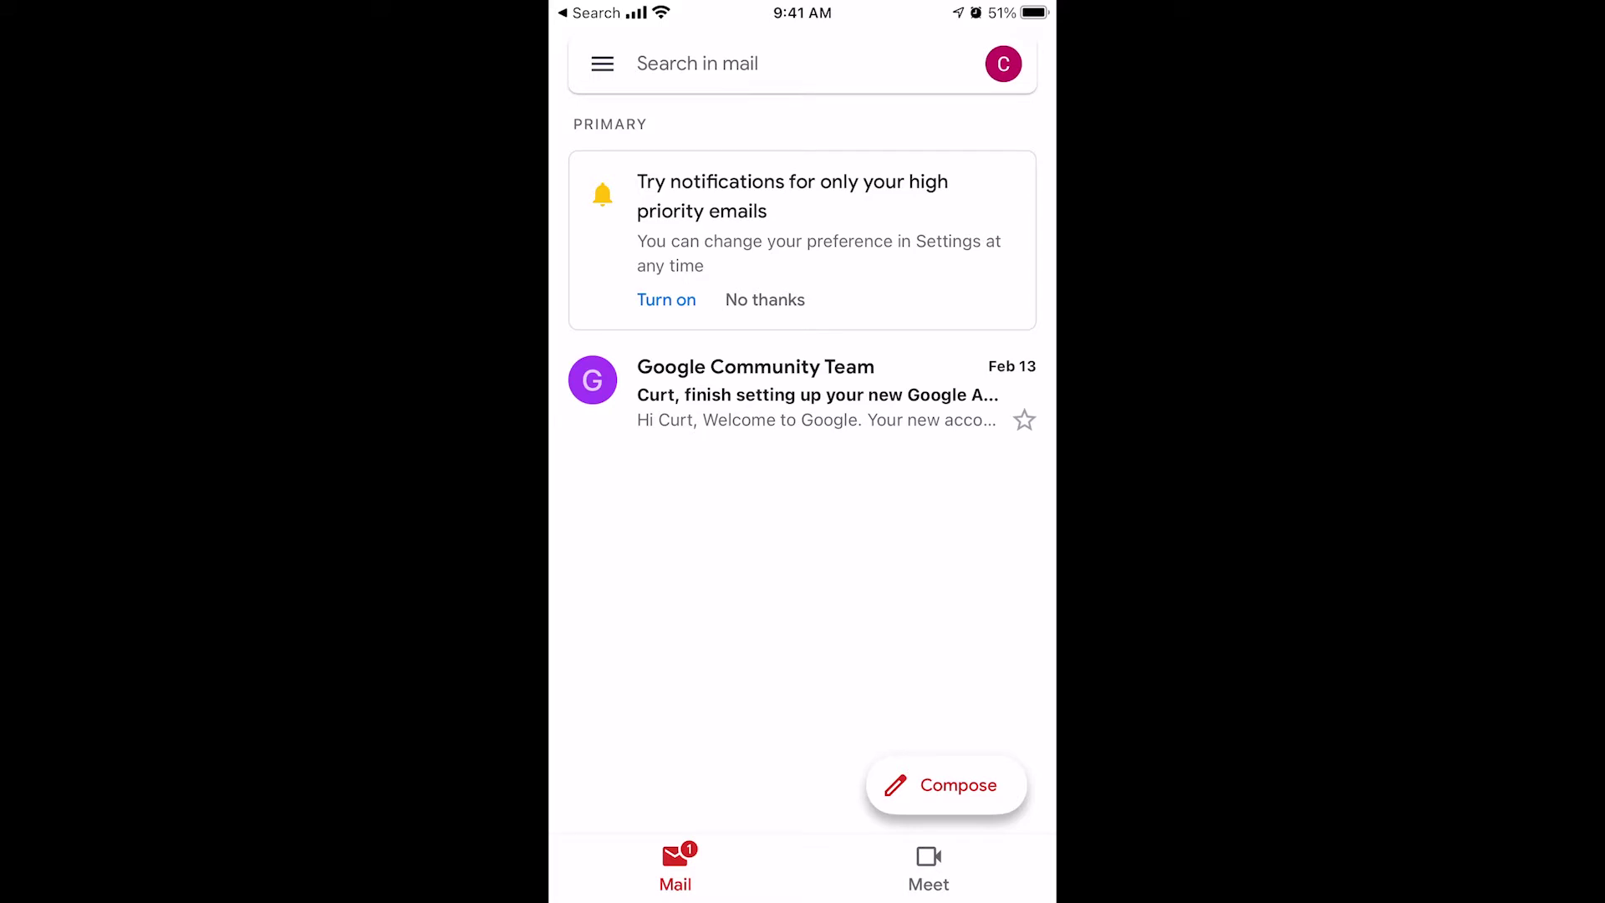
pyautogui.scroll(3, 803, 377)
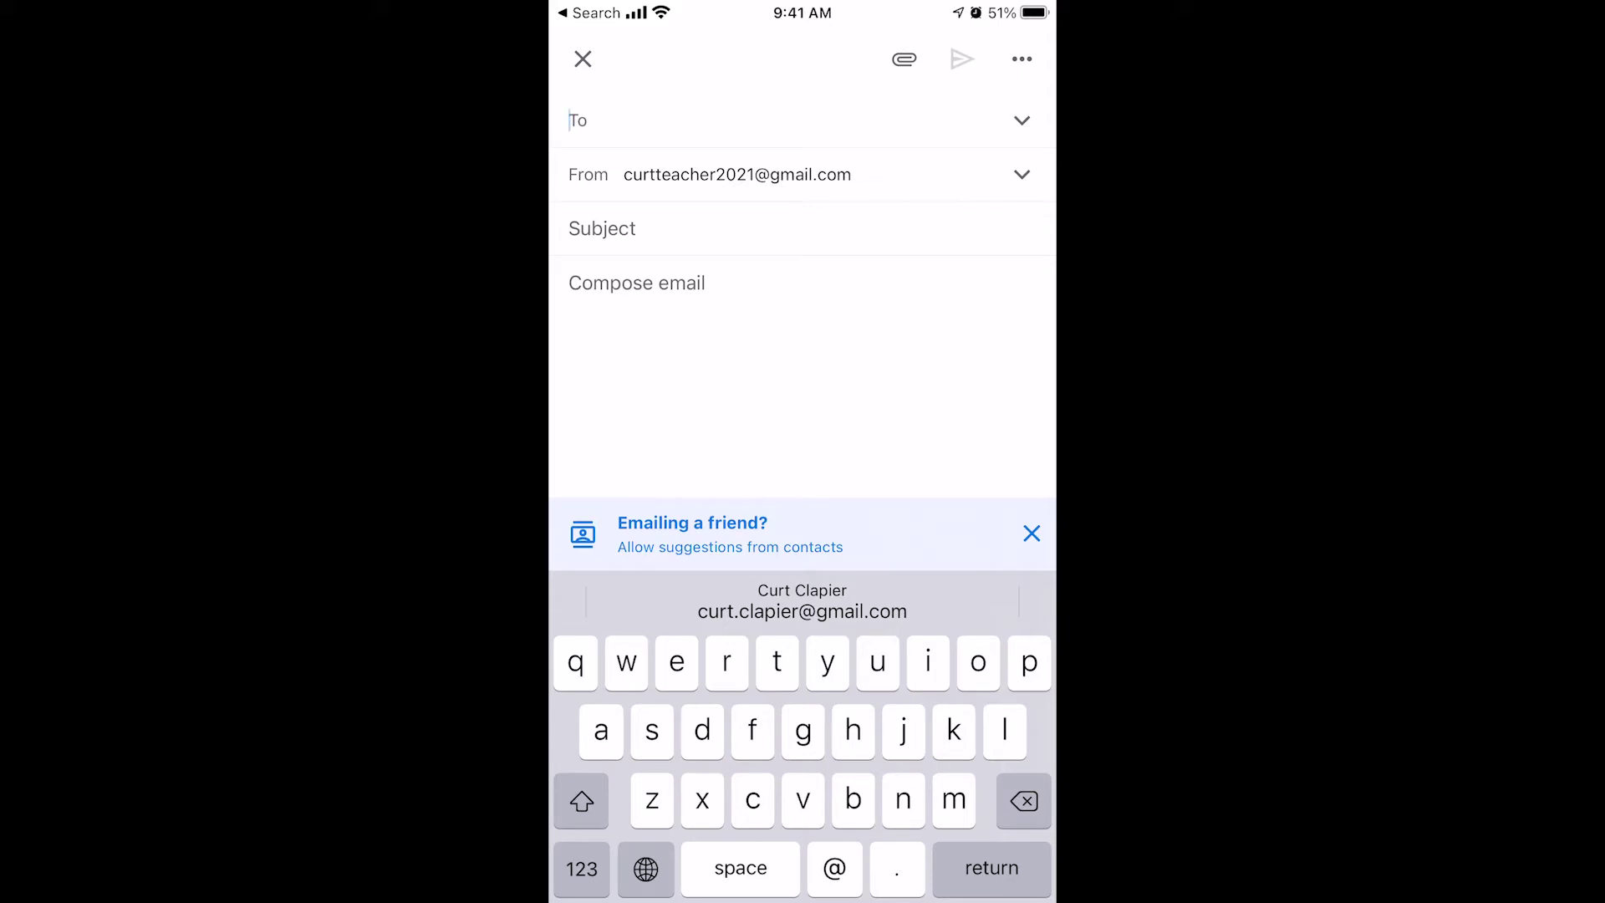
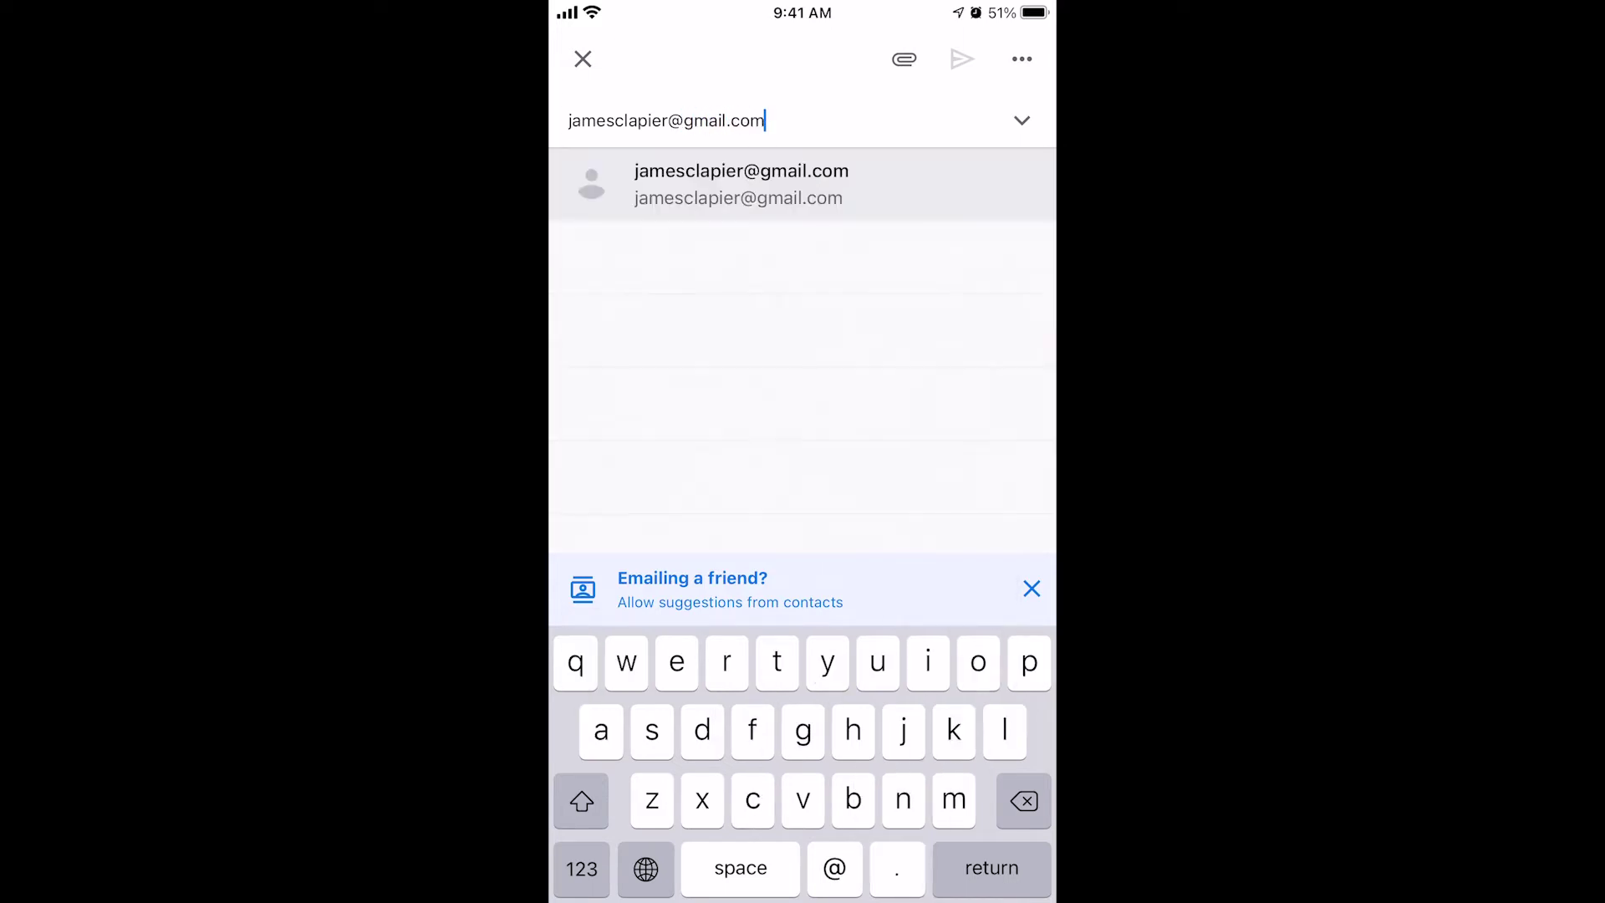
pyautogui.press('Return')
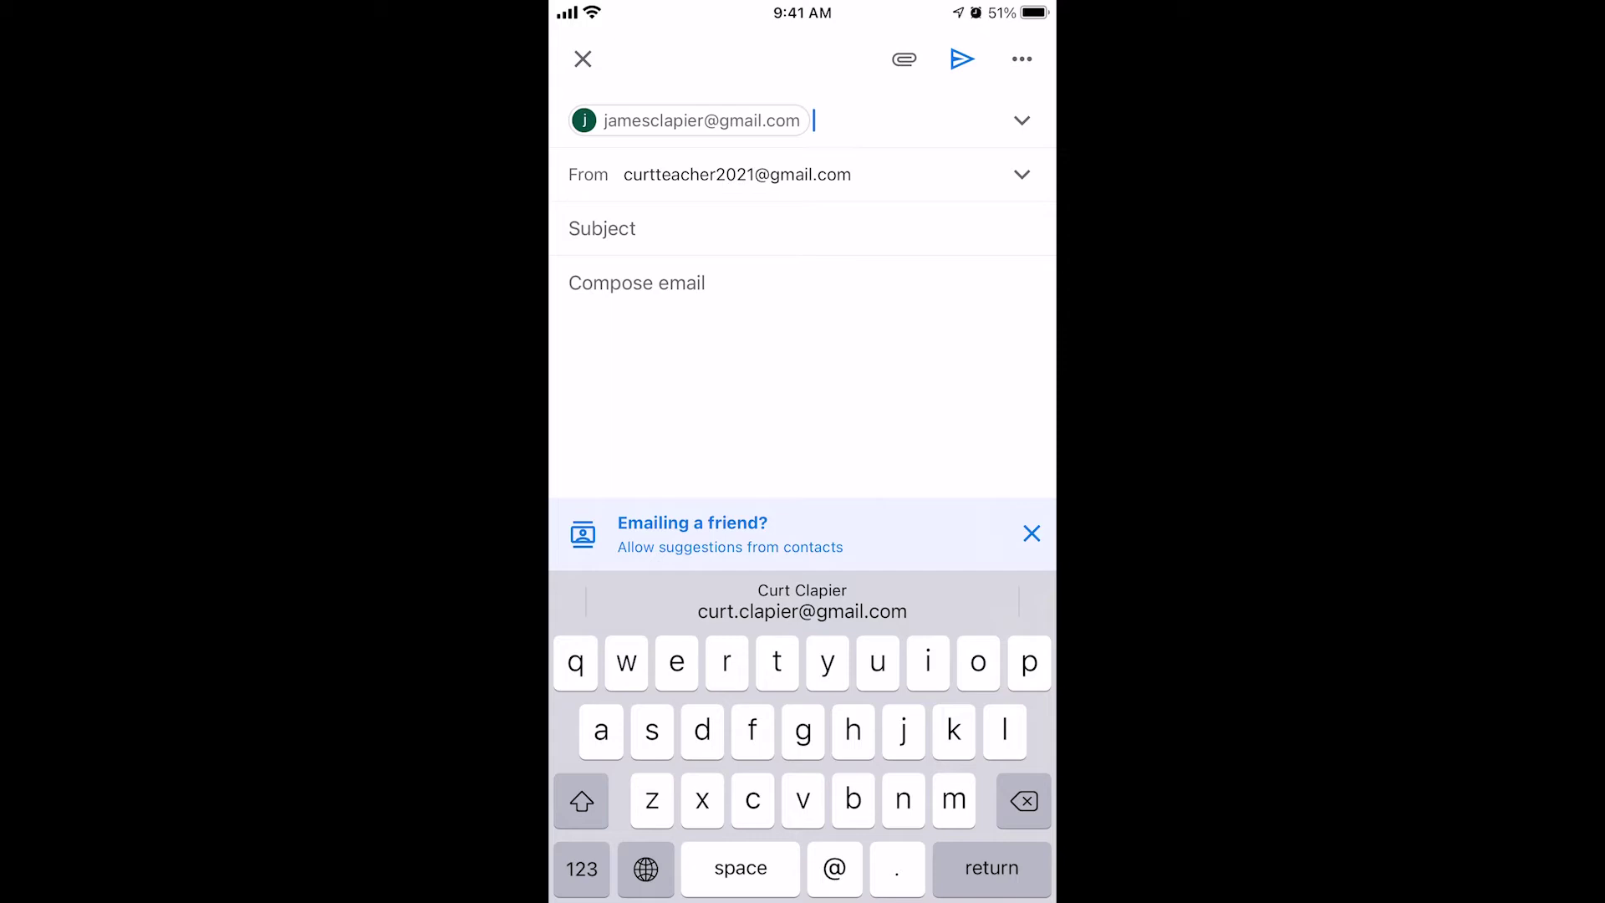
pyautogui.press('Return')
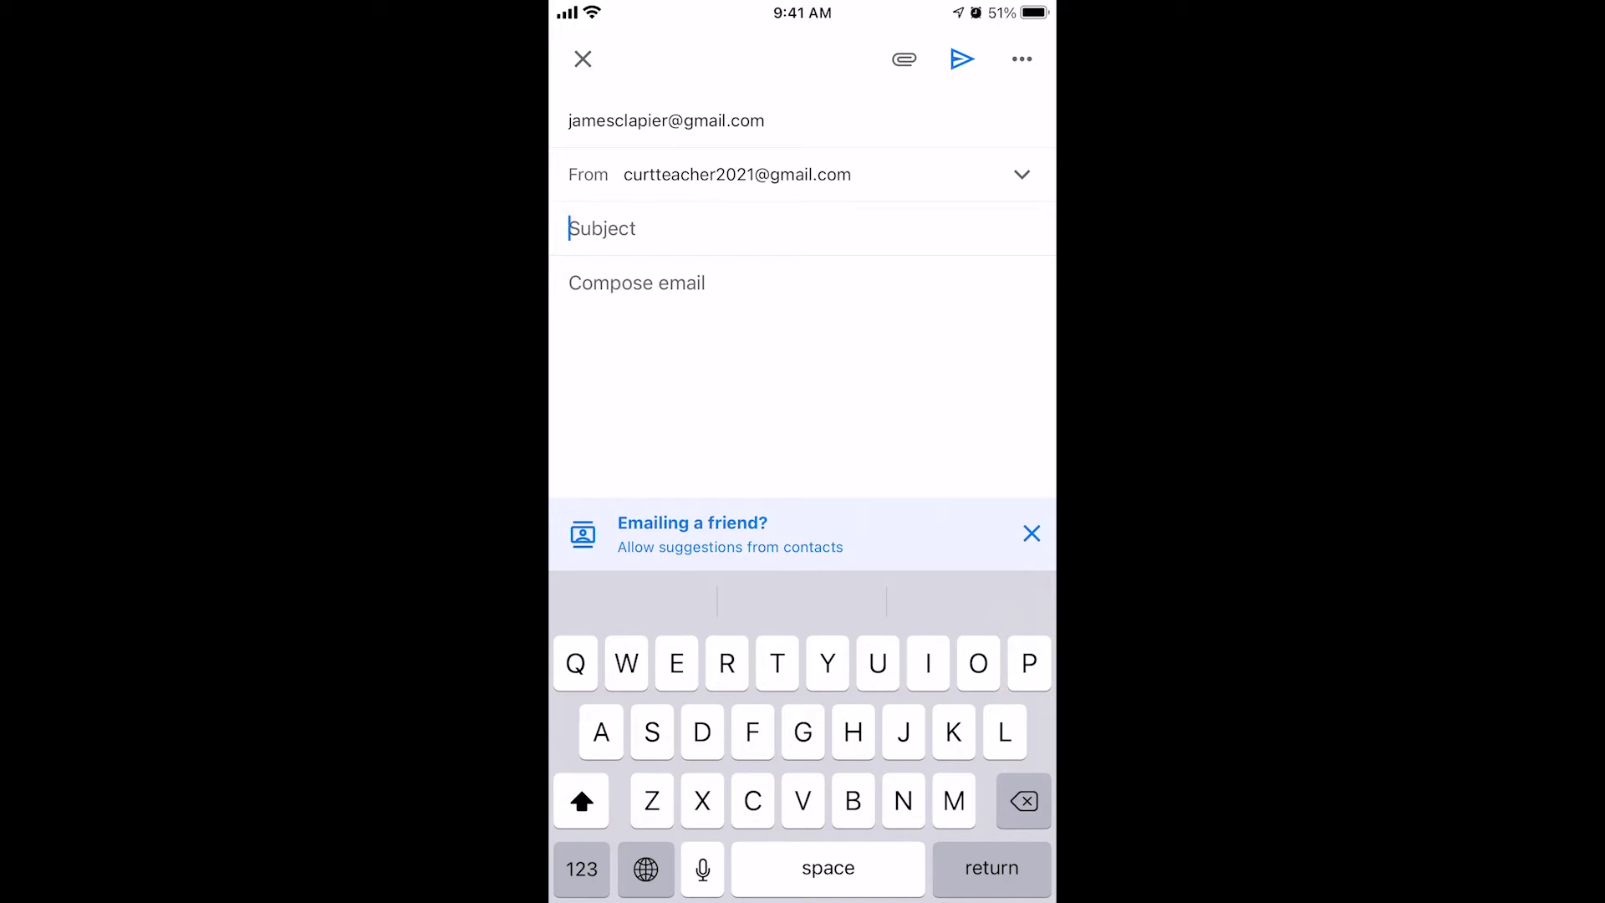
pyautogui.write('Urgent ')
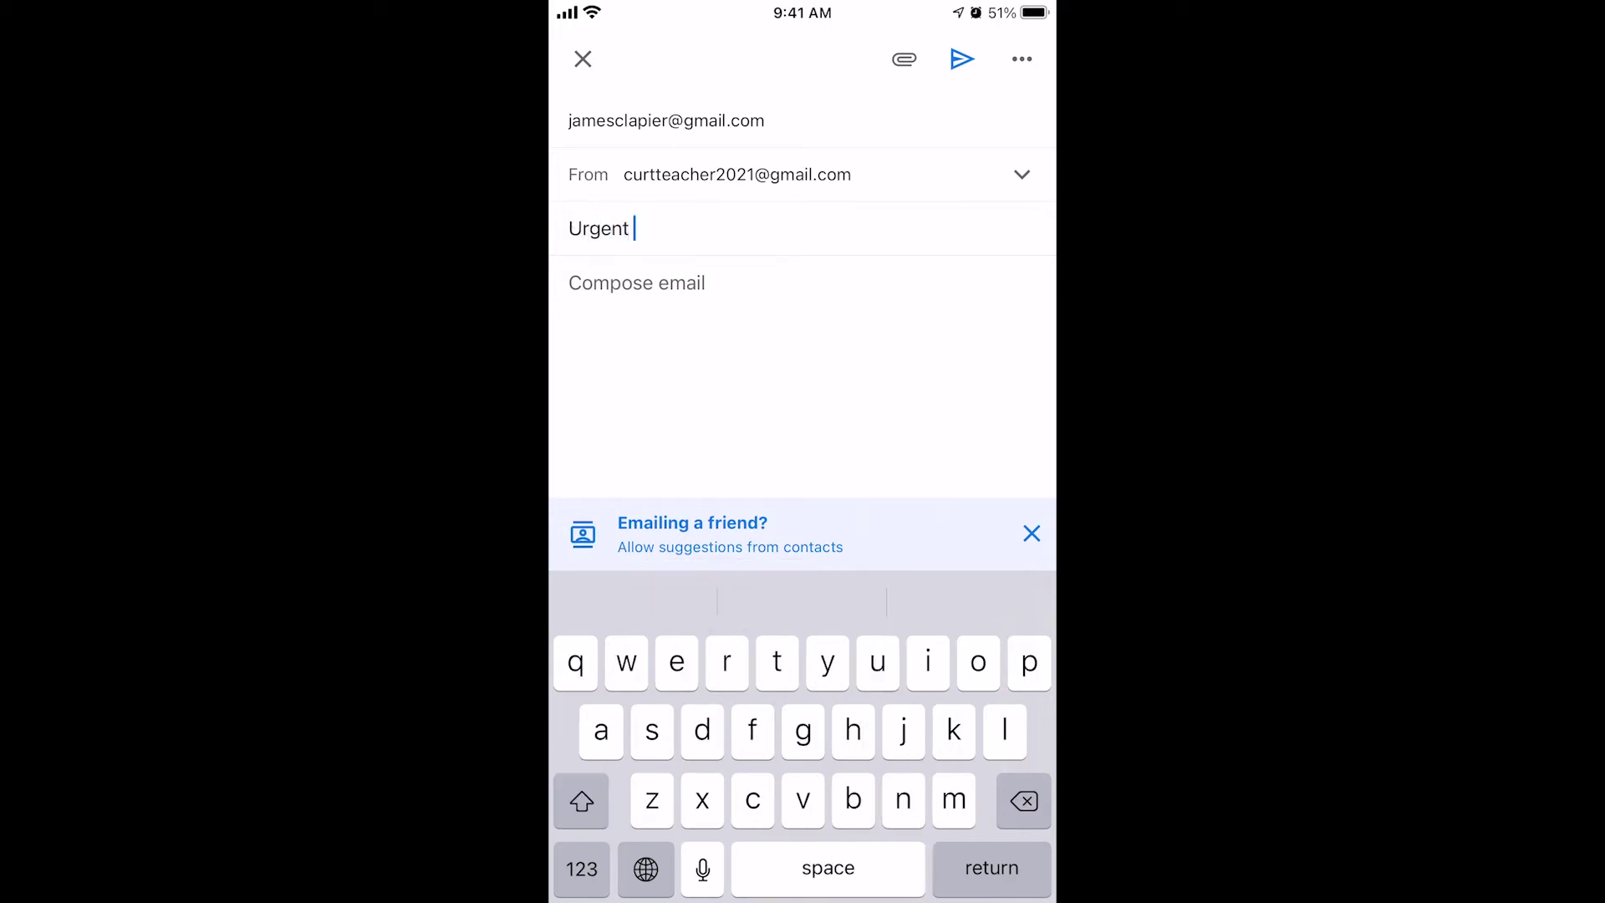
pyautogui.write('meet')
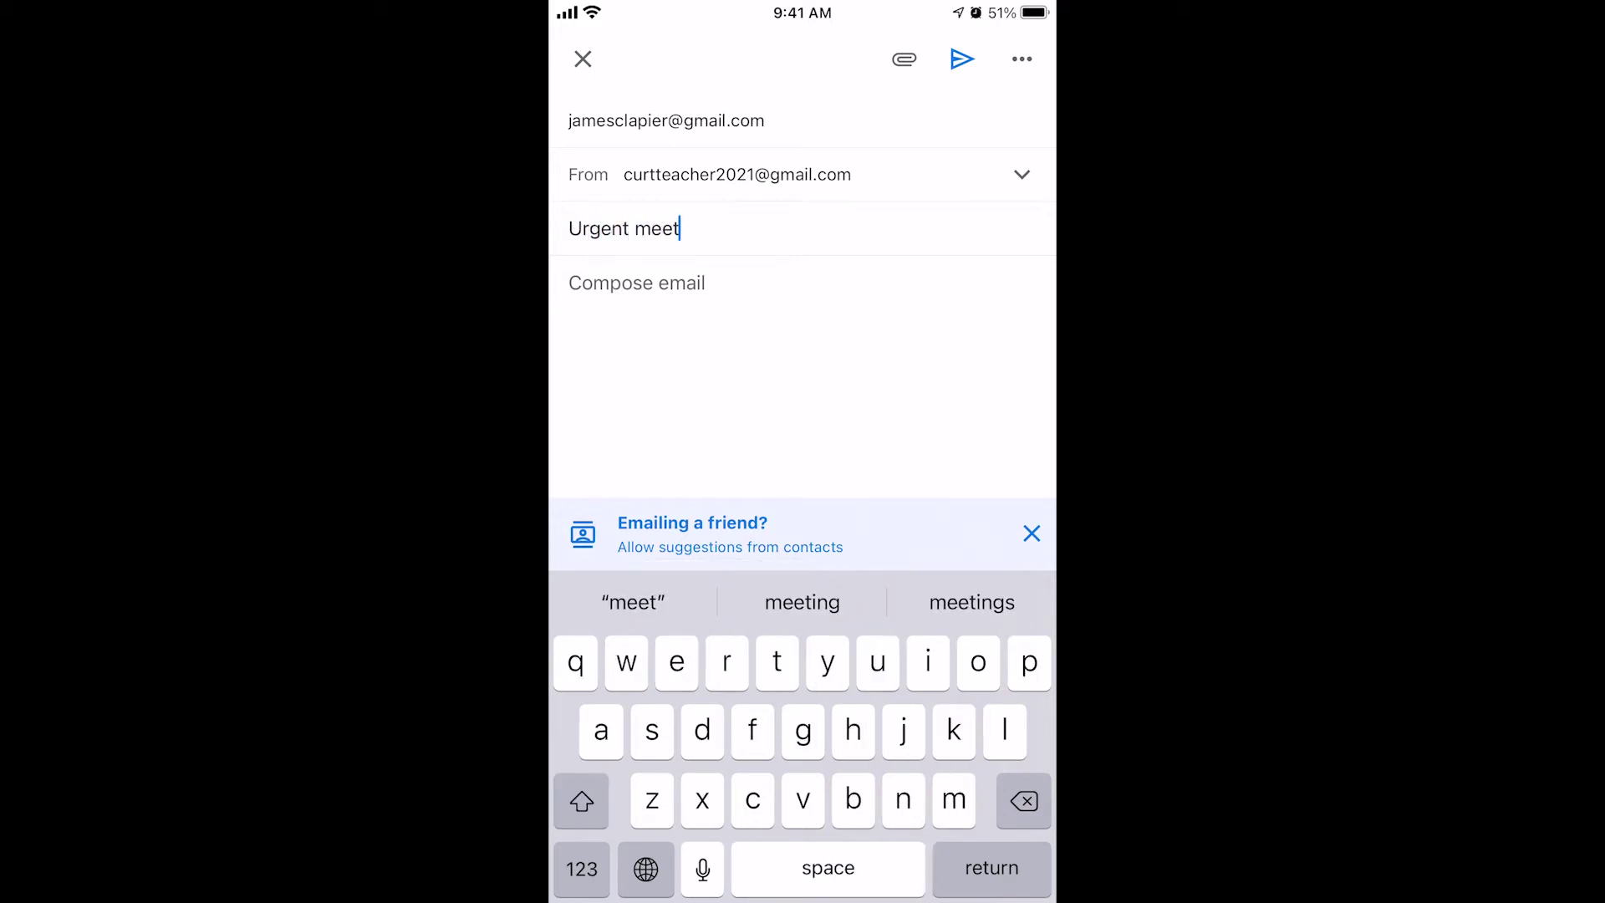
pyautogui.write('ing r')
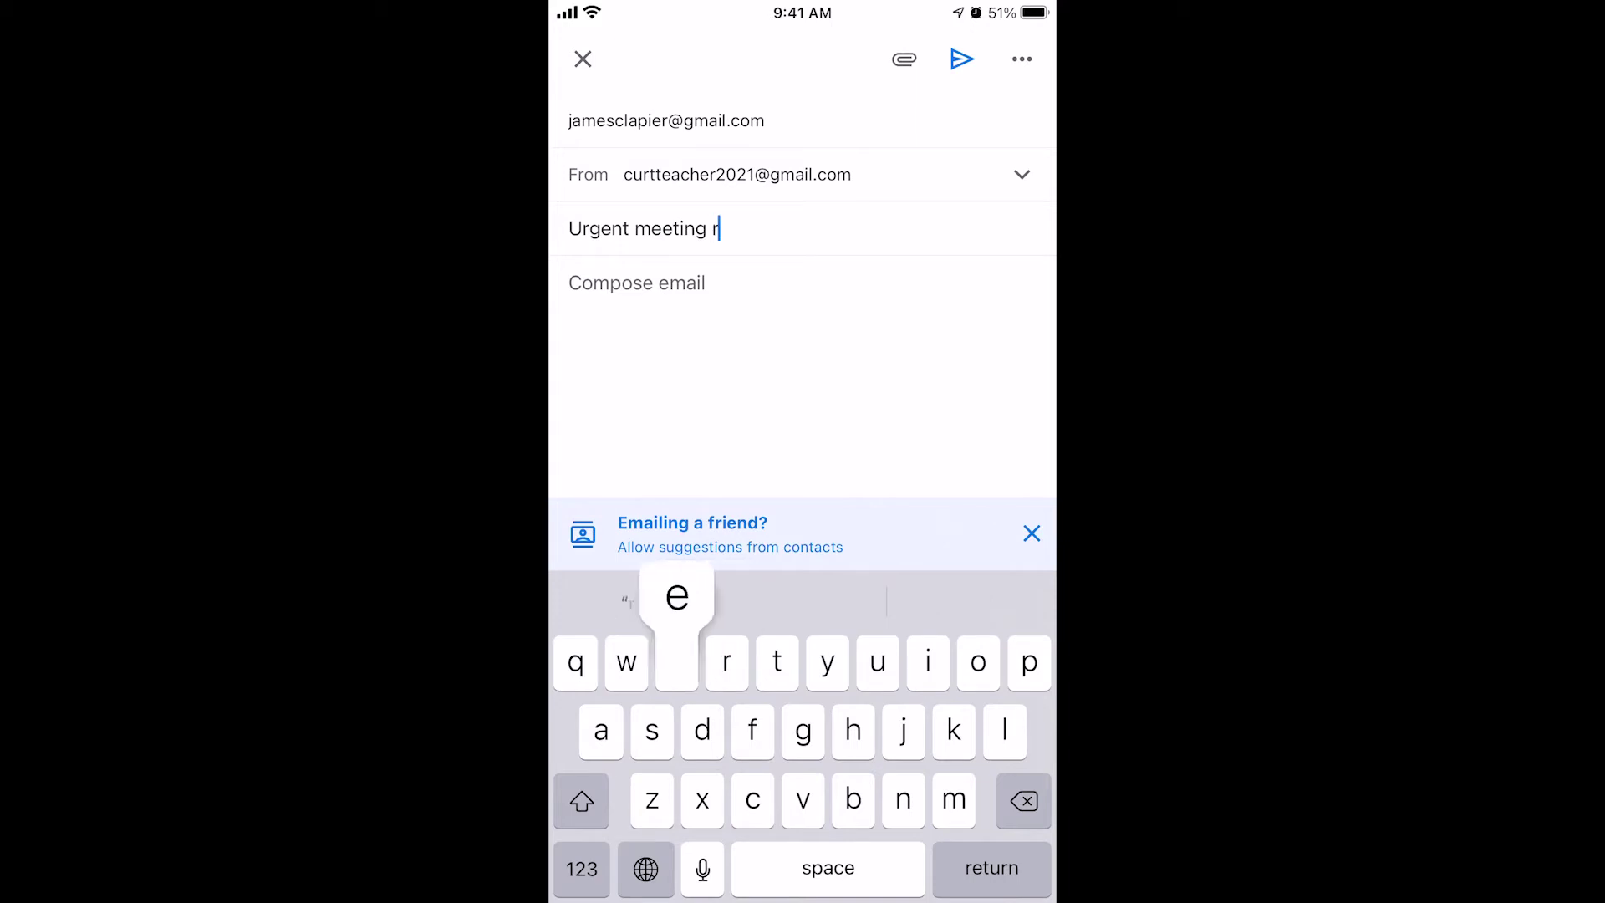
pyautogui.write('eminder')
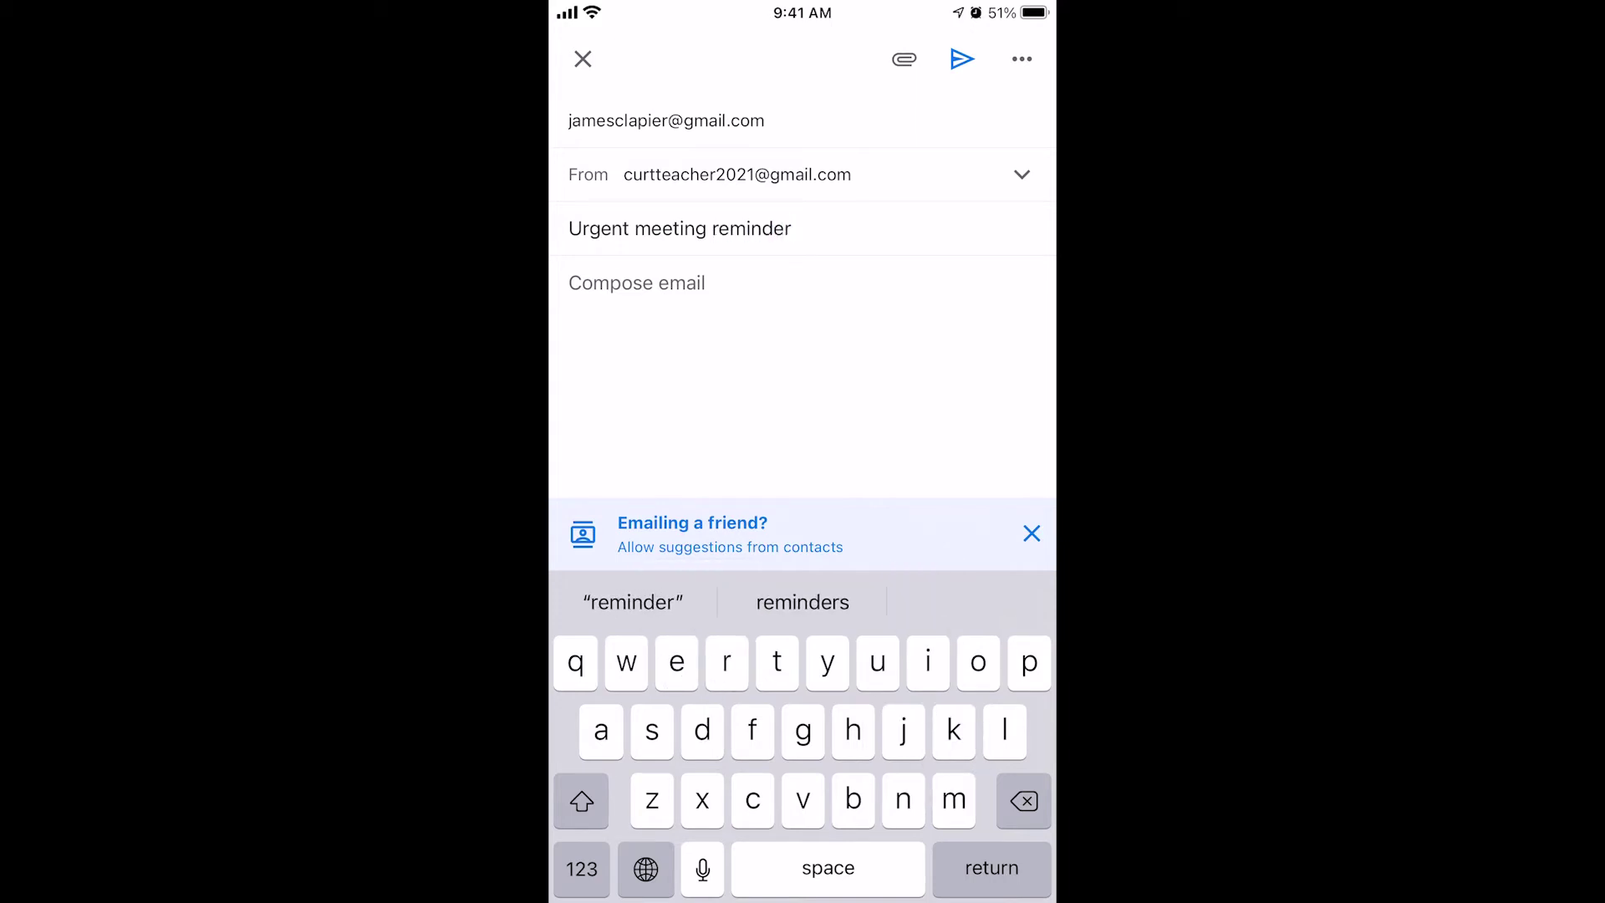
# Finish the subject 'Urgent meeting reminder' and place the cursor in the body
pyautogui.press('Return')
pyautogui.click(637, 283)
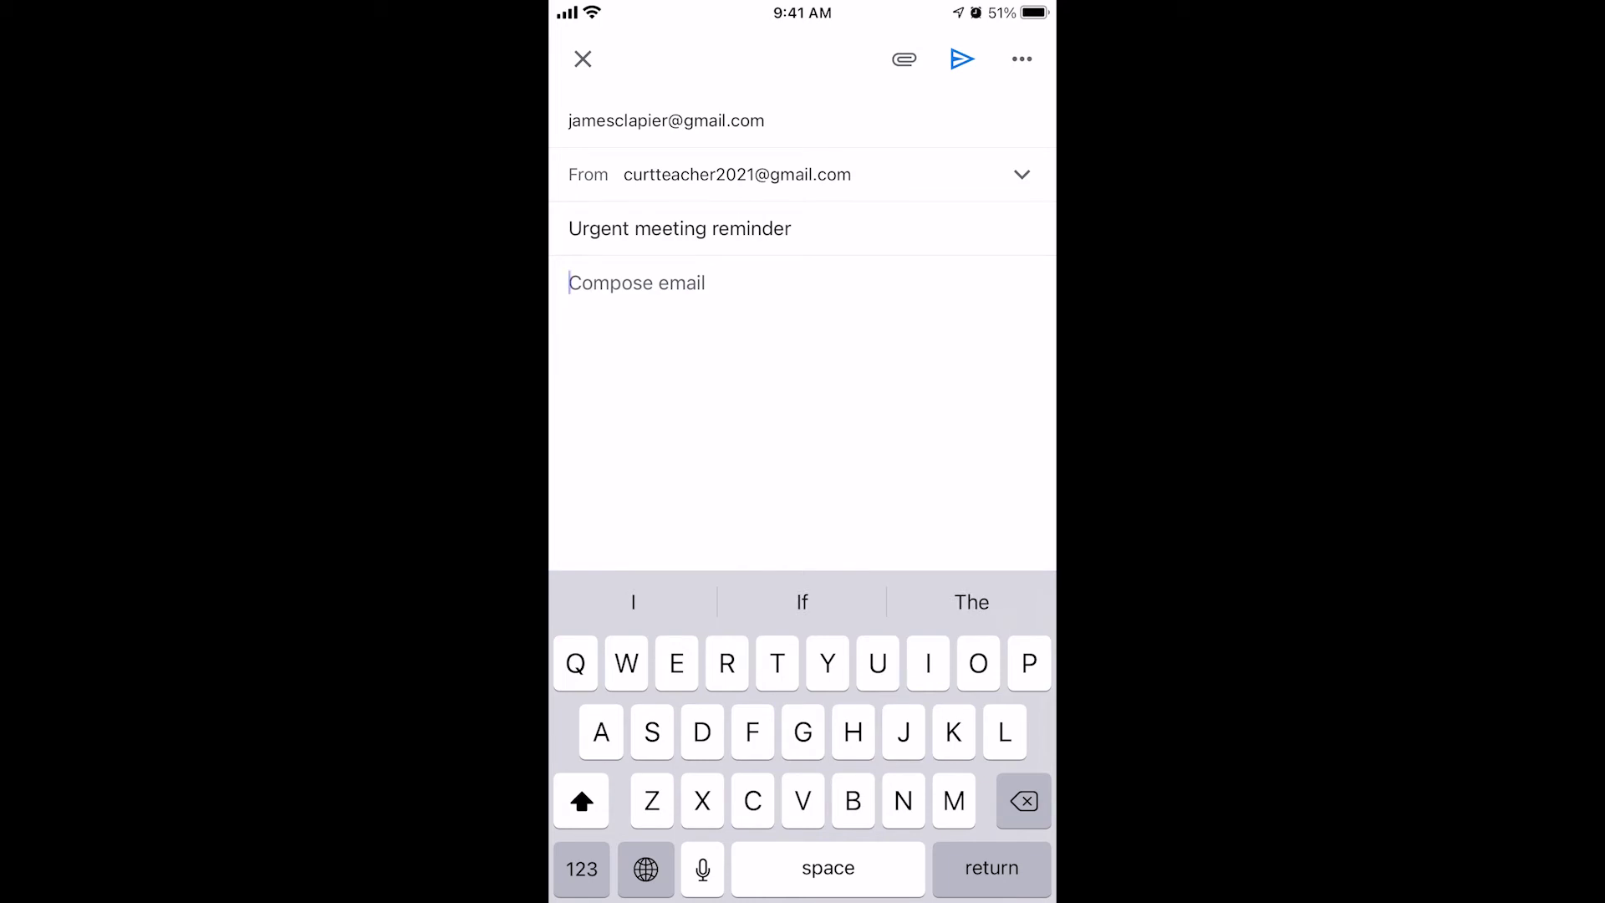
pyautogui.write('James')
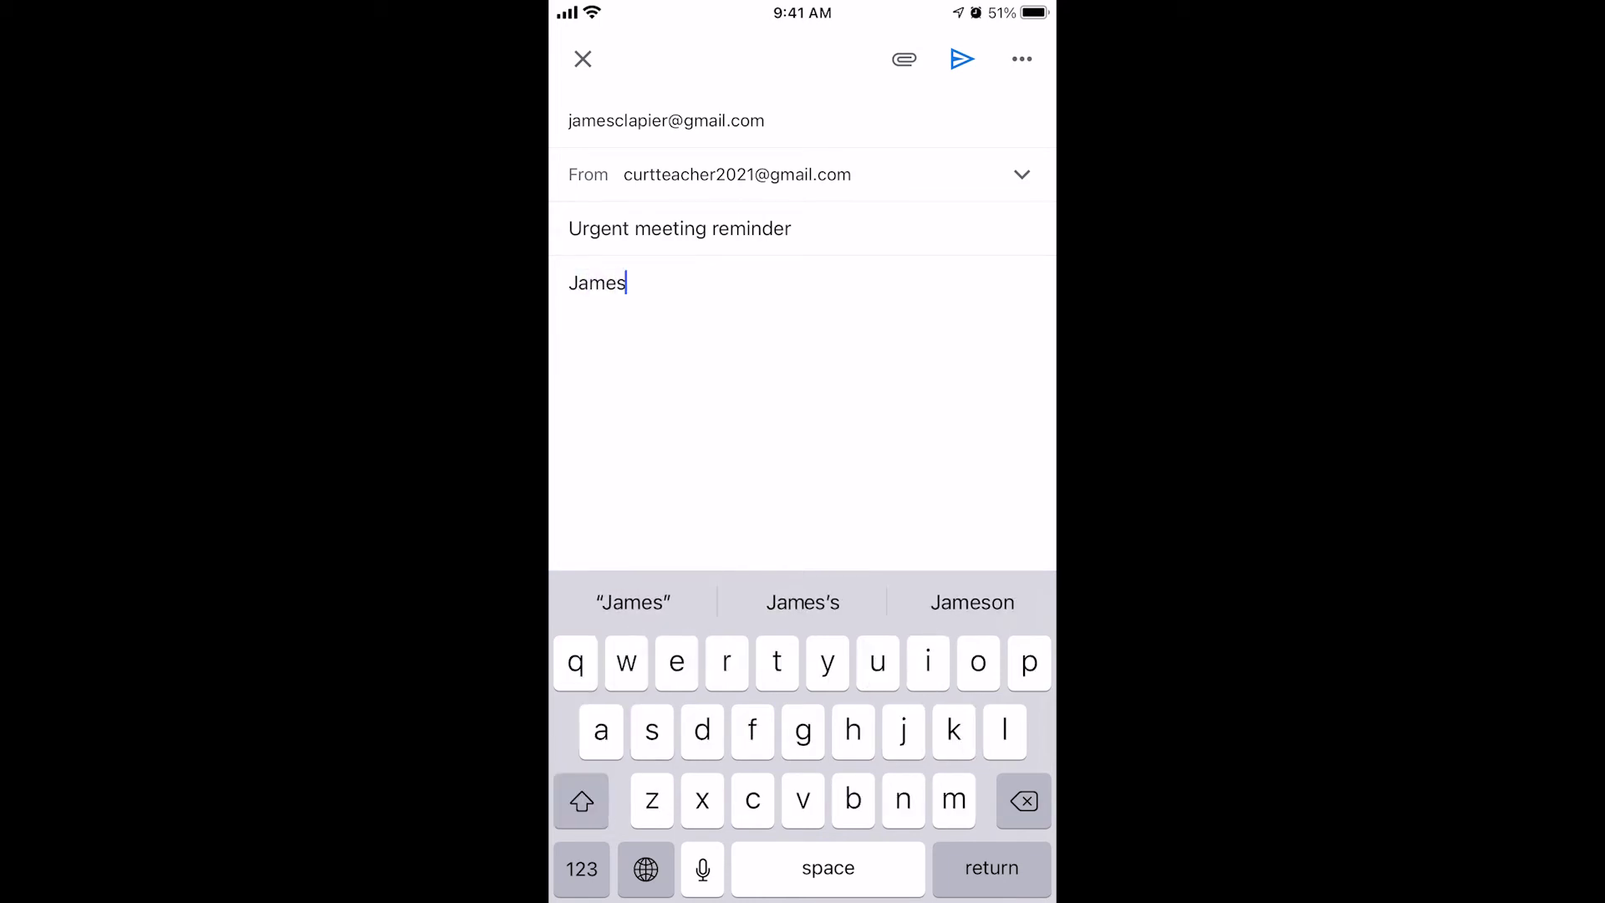
pyautogui.write(',')
# Lay out the body lines: greeting to James, 'Don't forget the meeting today.', 'Thanks,', and the name Curt
pyautogui.press('Return')
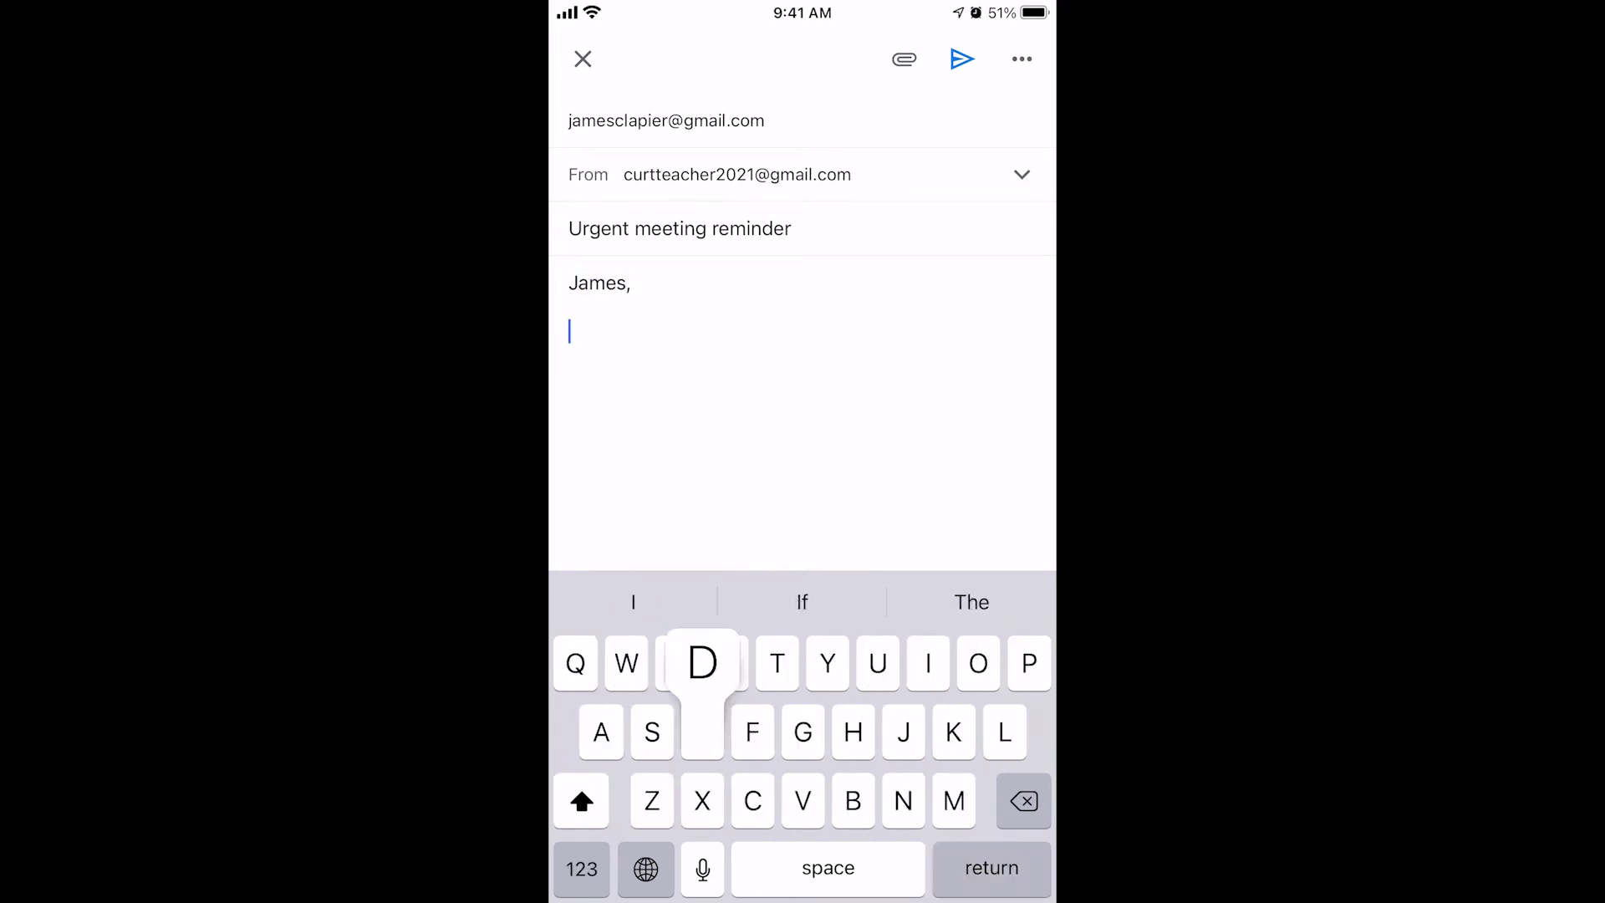
pyautogui.write("Don't forget t")
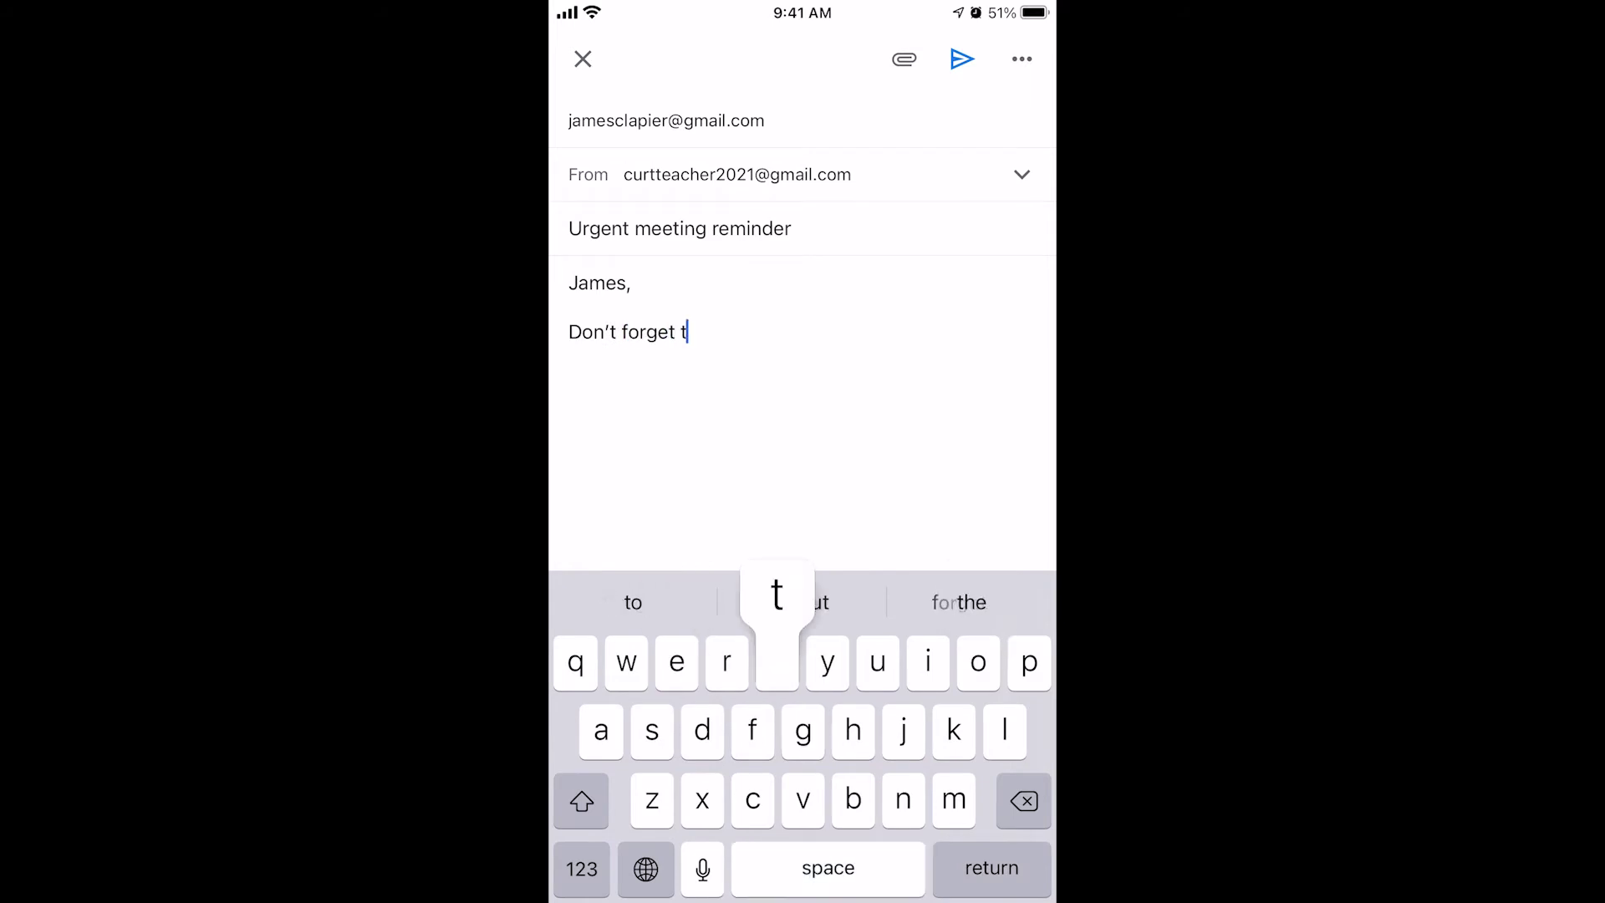
pyautogui.write('he meeting')
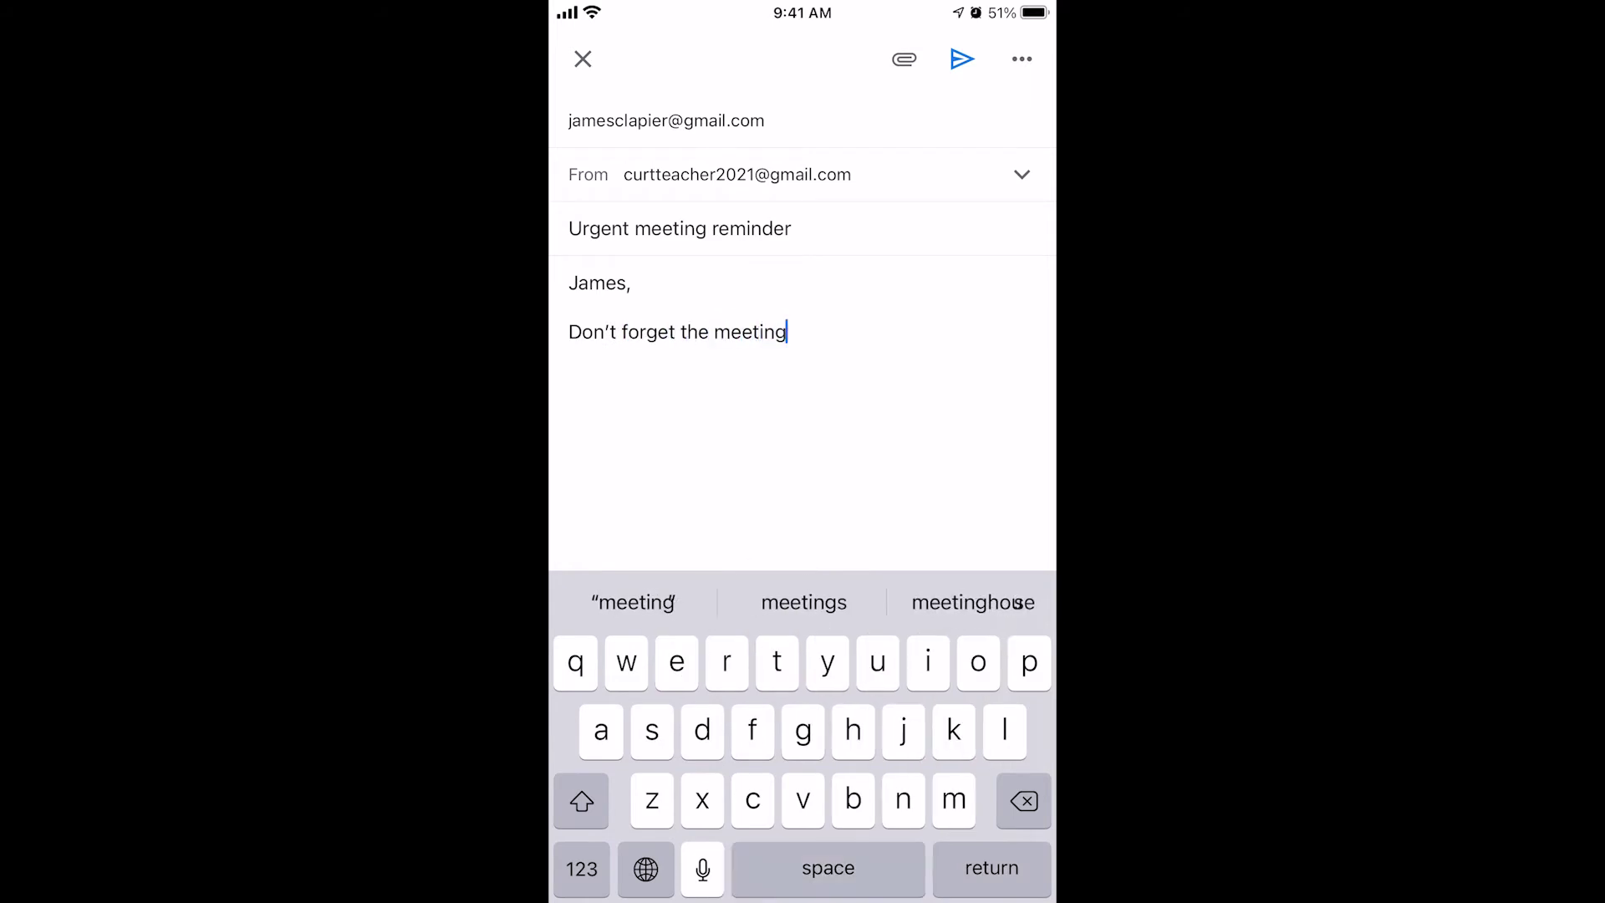
pyautogui.write(' today.')
pyautogui.press('Return')
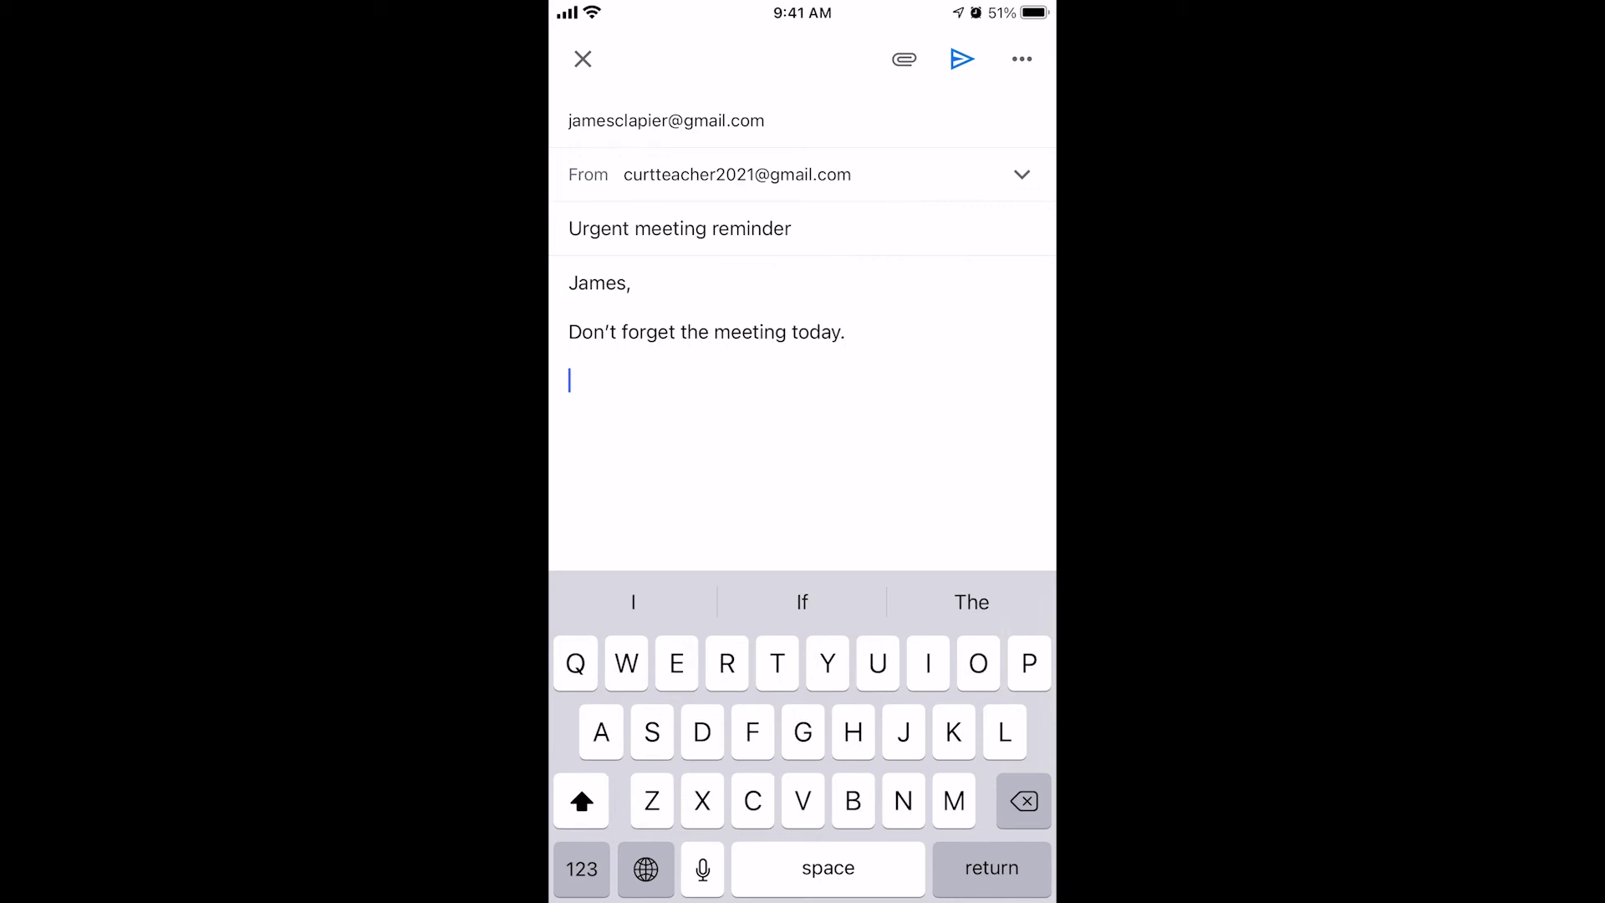
pyautogui.write('Thanks')
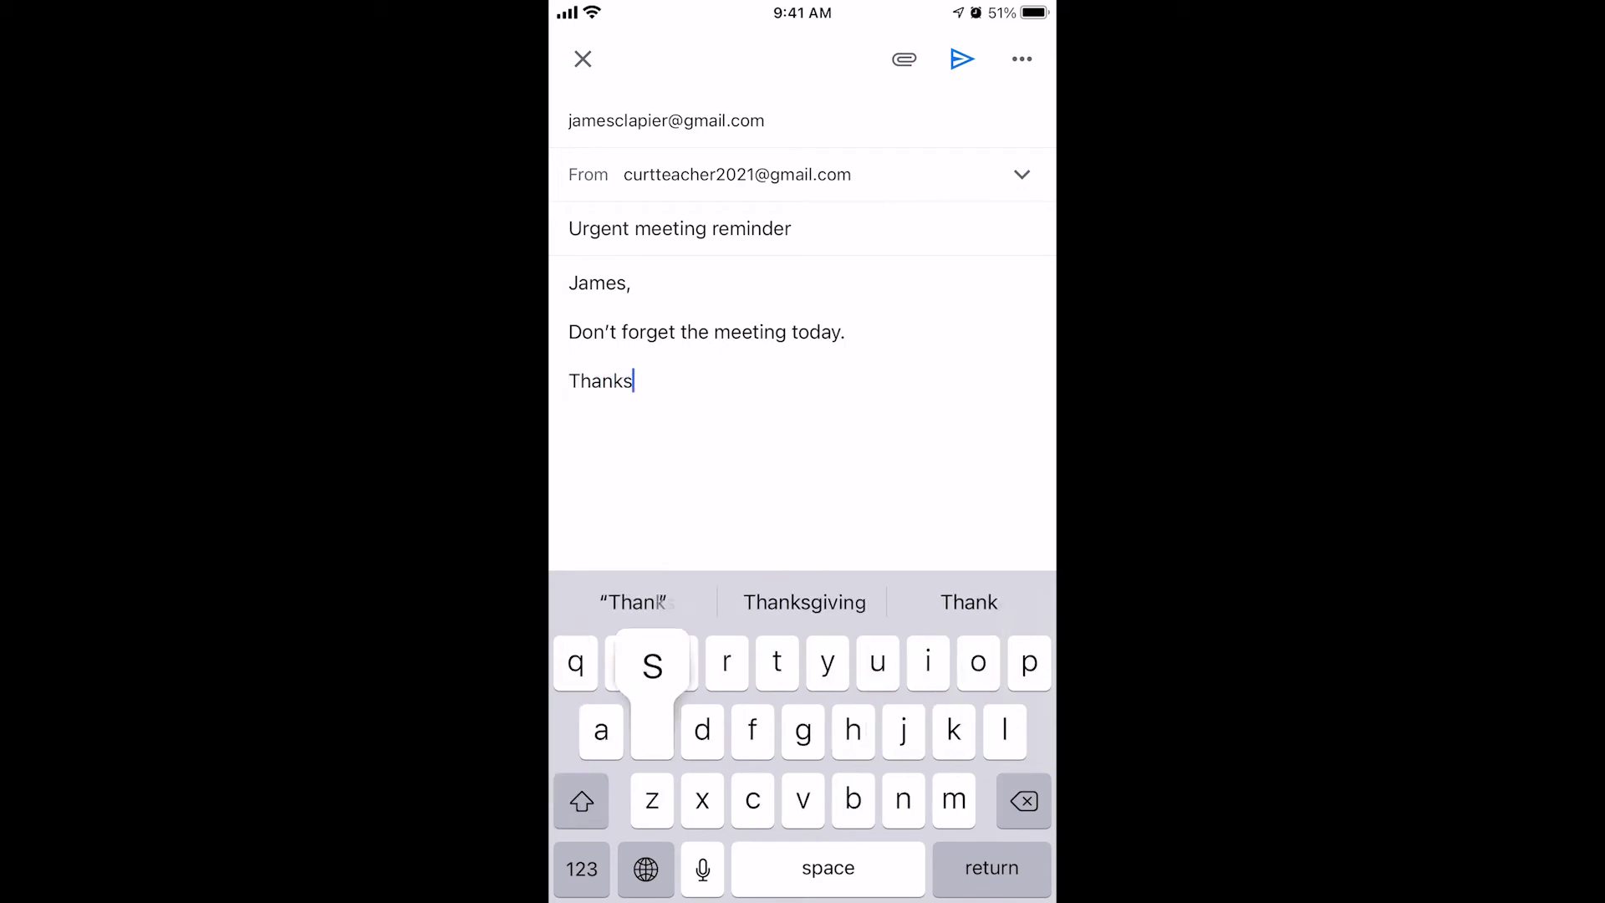
pyautogui.write(',')
pyautogui.press('Return')
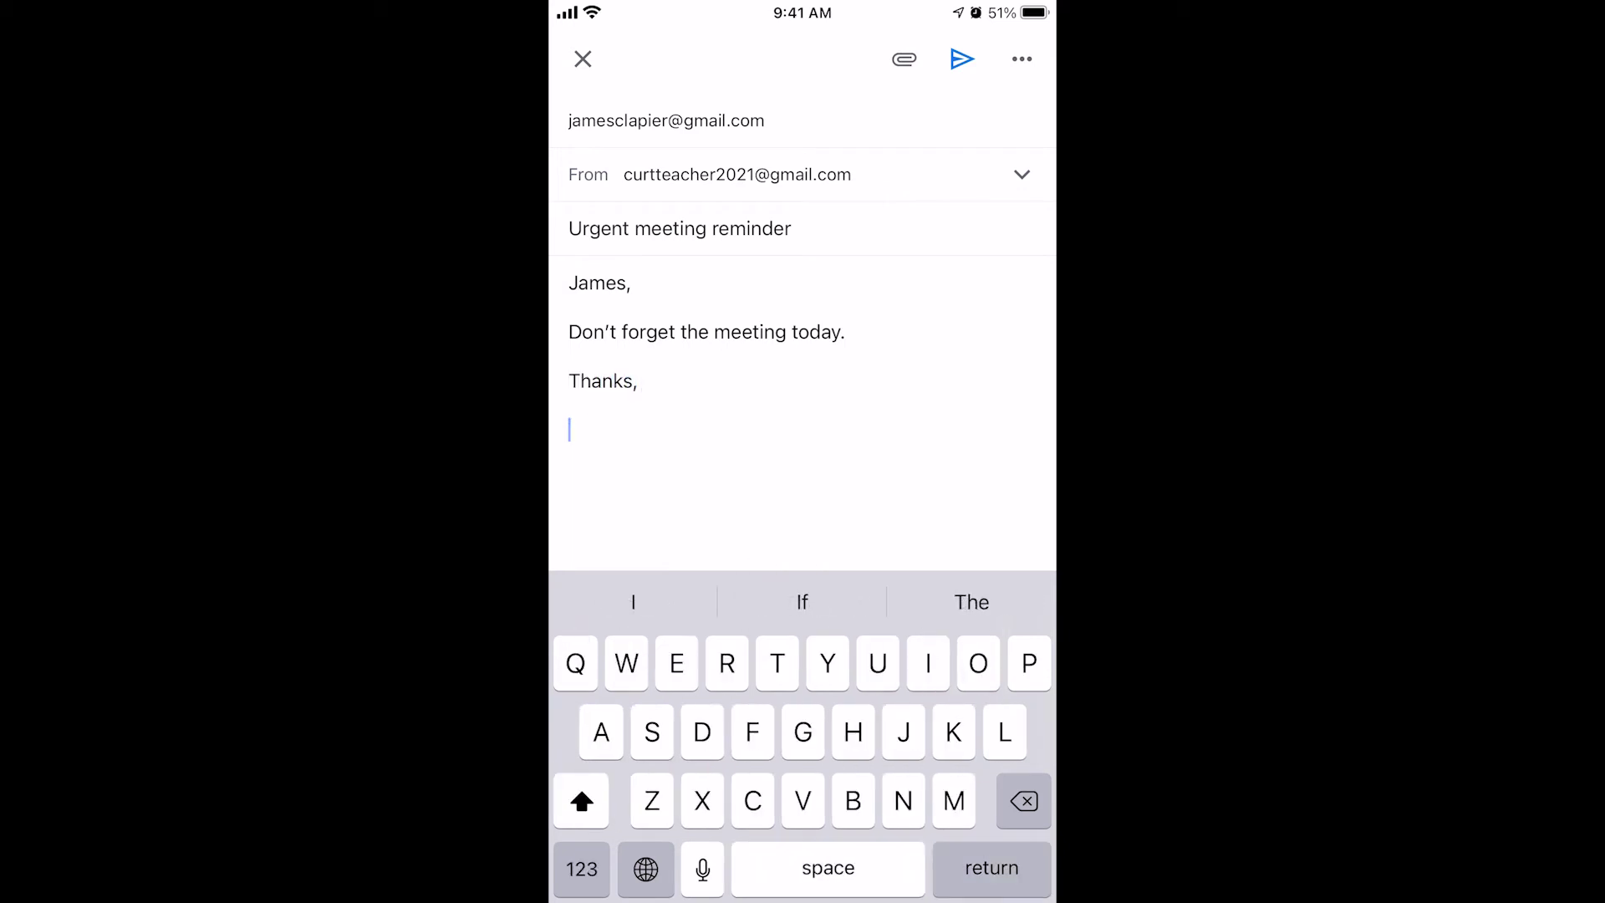
pyautogui.write('Curt')
pyautogui.press('Return')
pyautogui.press('BackSpace')
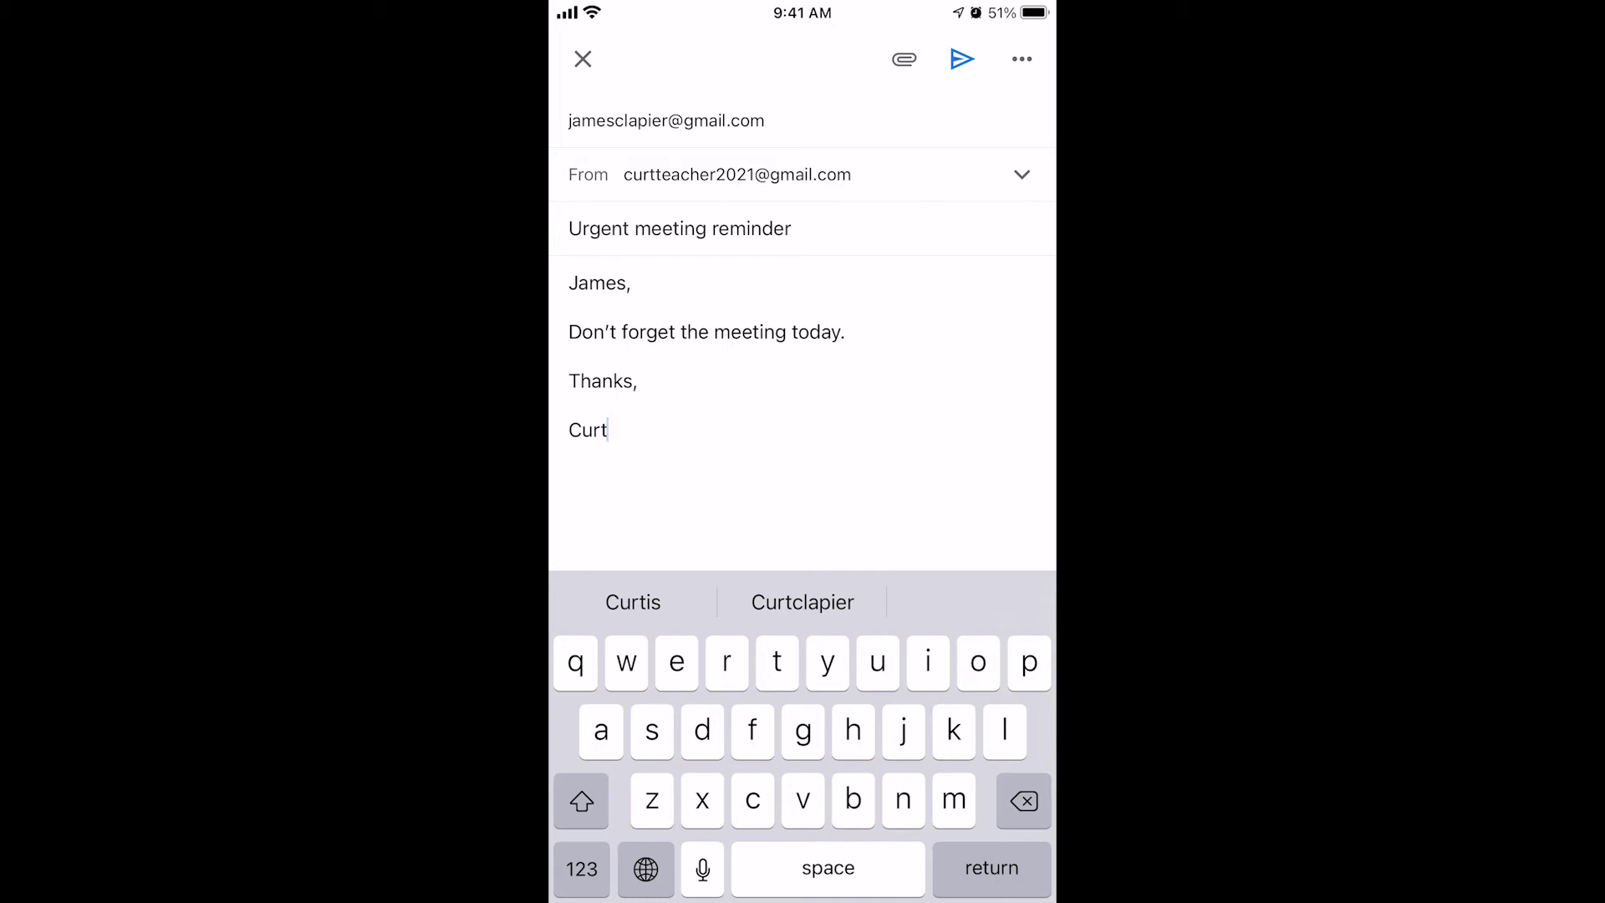
pyautogui.click(1021, 59)
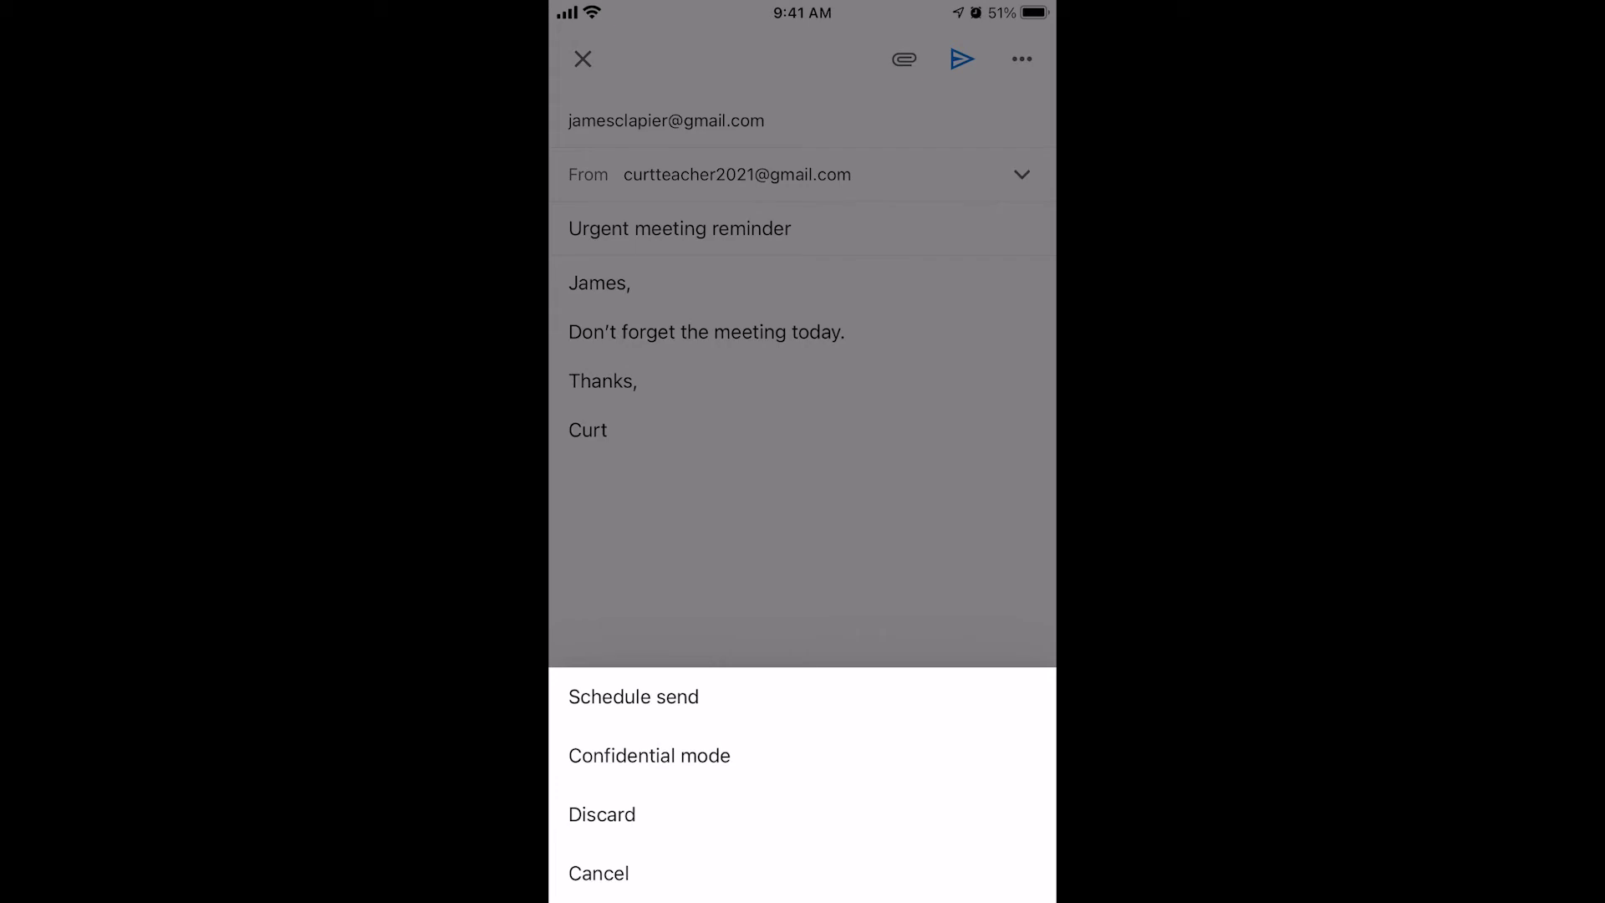
pyautogui.click(597, 873)
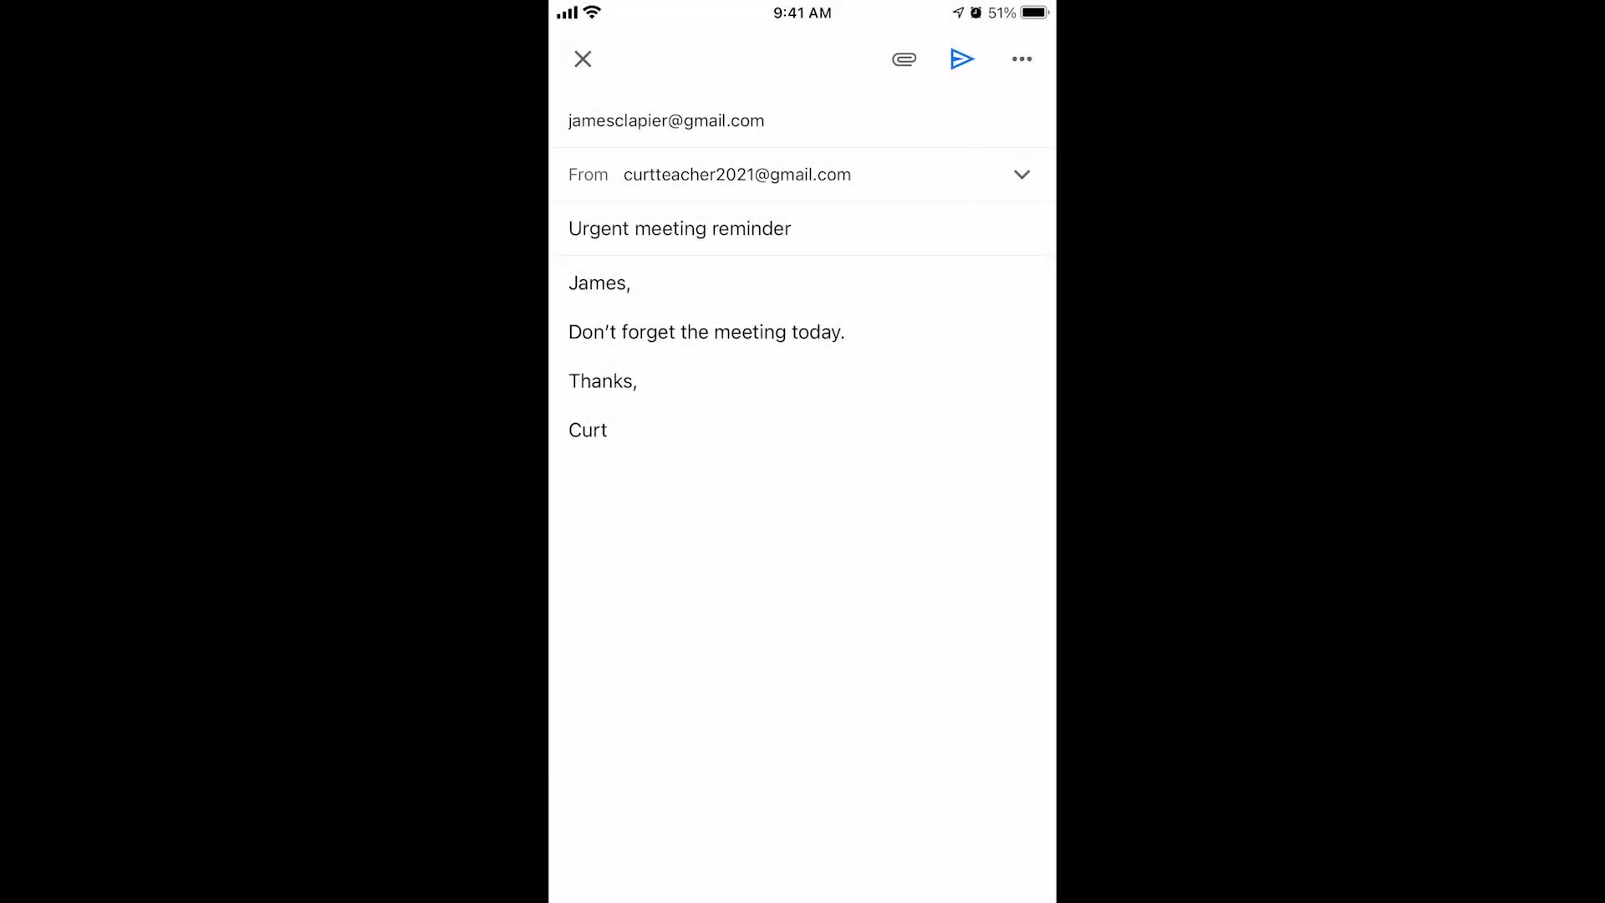
# Grant photo access, insert the sleeping-baby photo, and send the reminder email
pyautogui.click(904, 59)
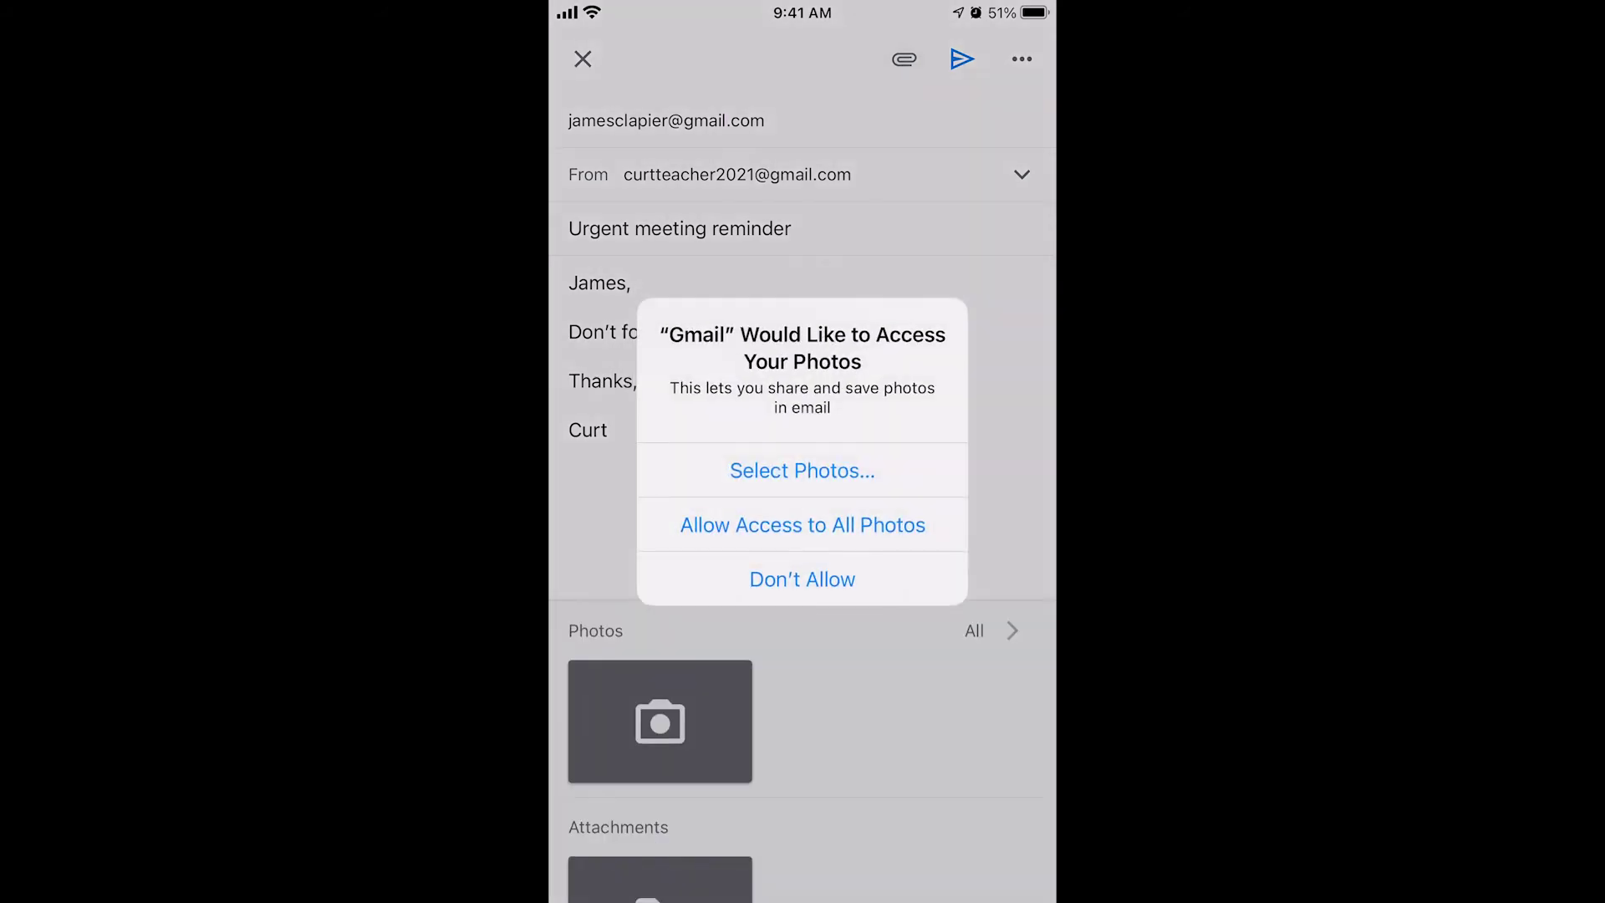
pyautogui.click(802, 579)
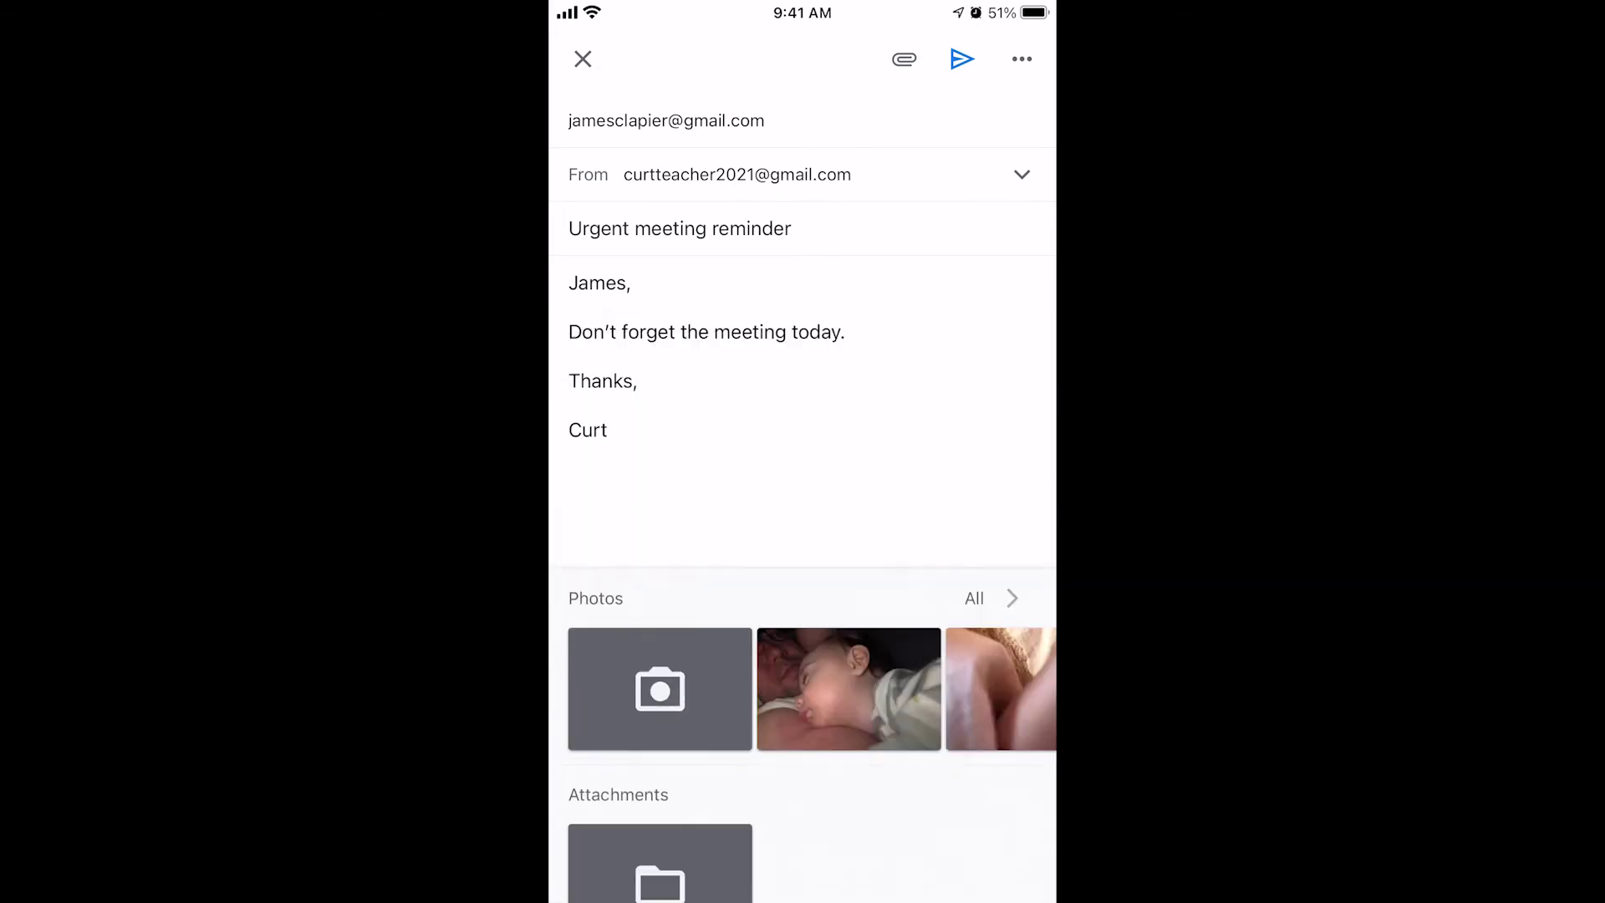
pyautogui.click(905, 60)
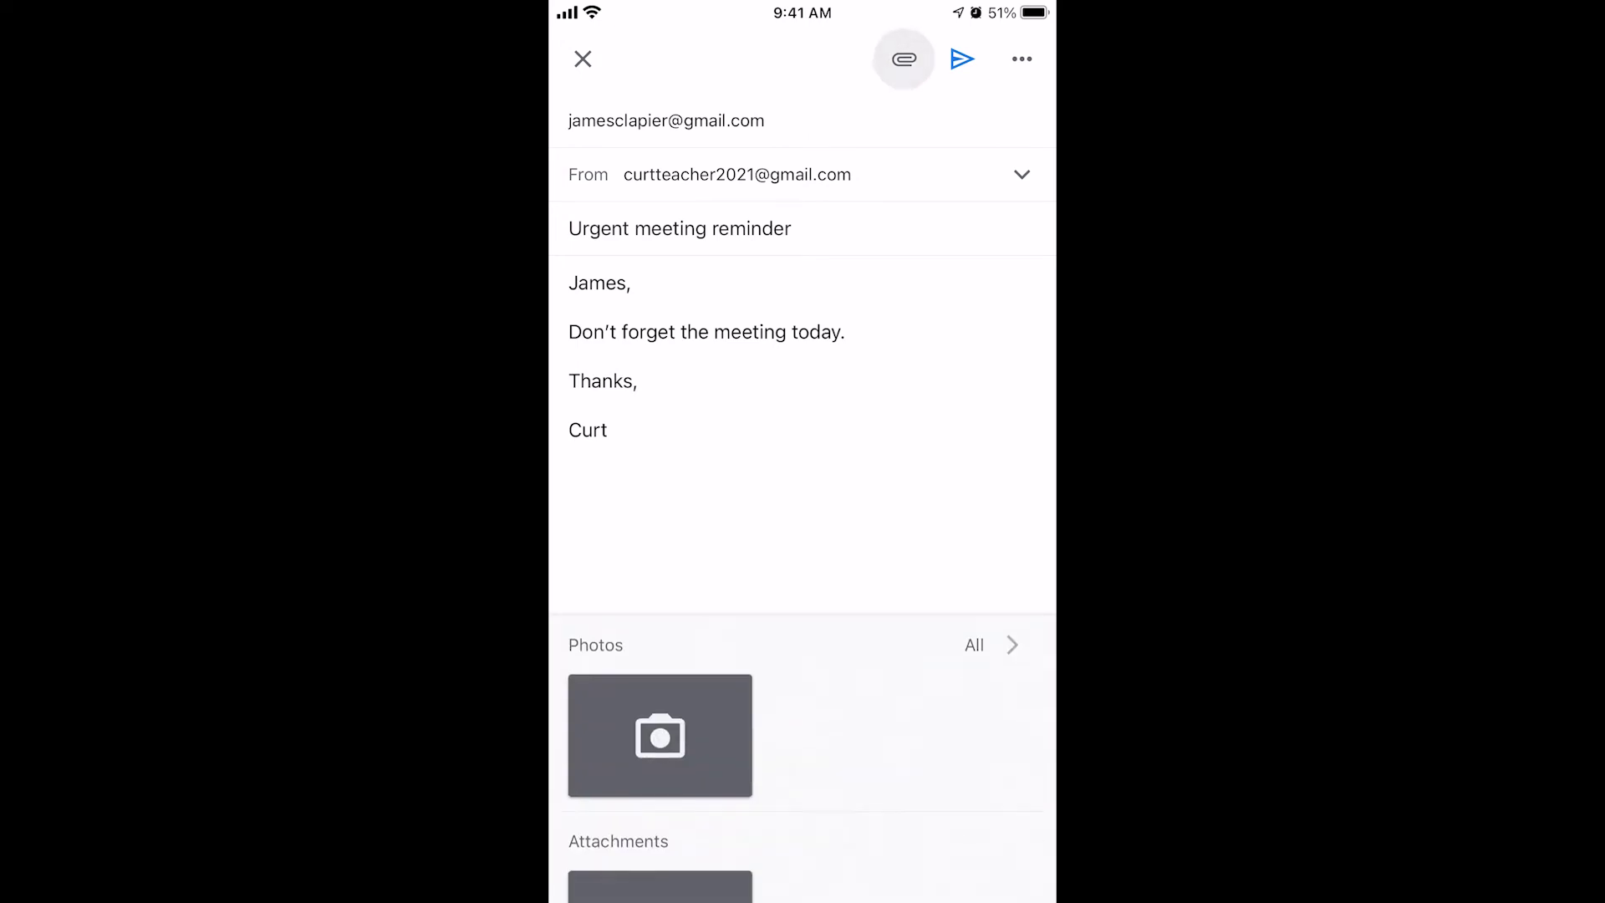
pyautogui.click(850, 721)
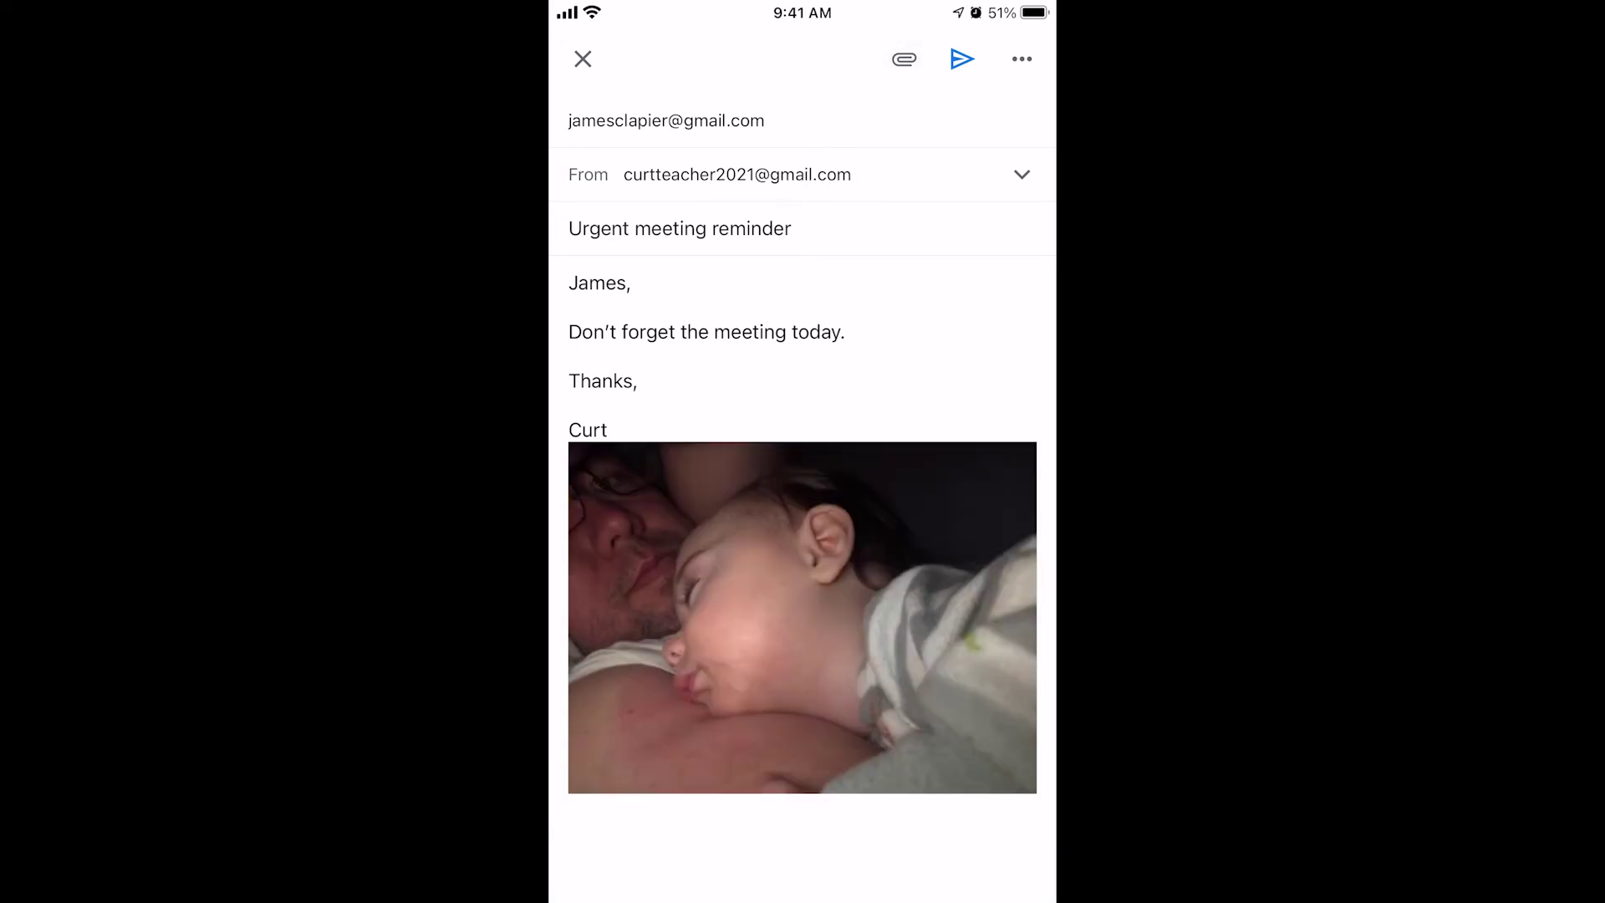
pyautogui.click(962, 58)
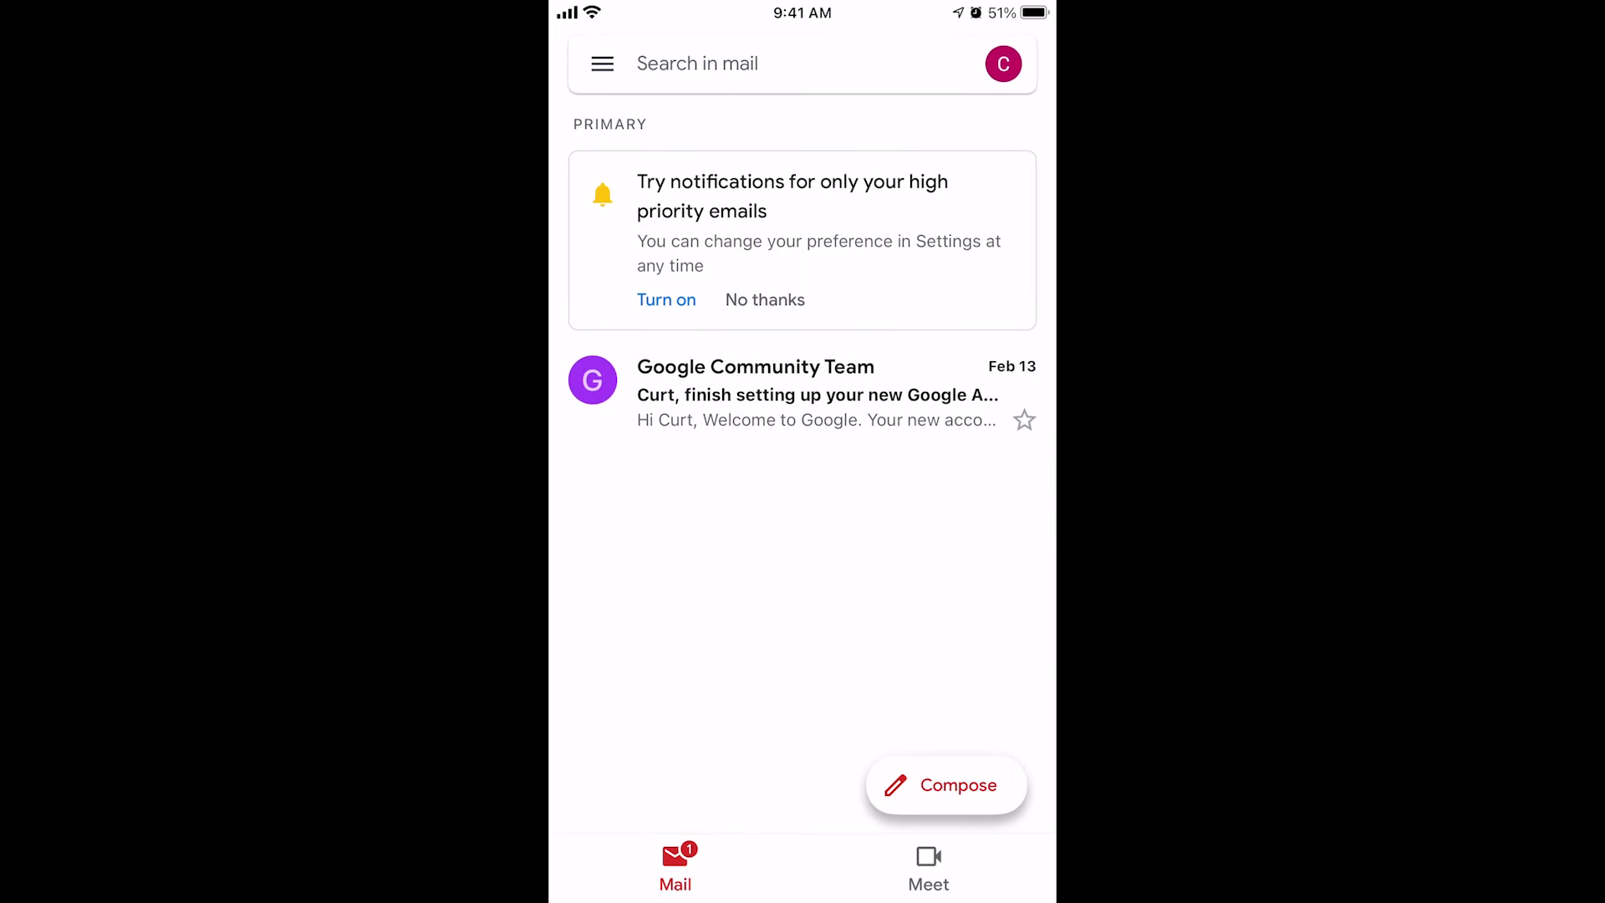
# Switch to the other signed-in account and show its Sent folder
pyautogui.click(601, 64)
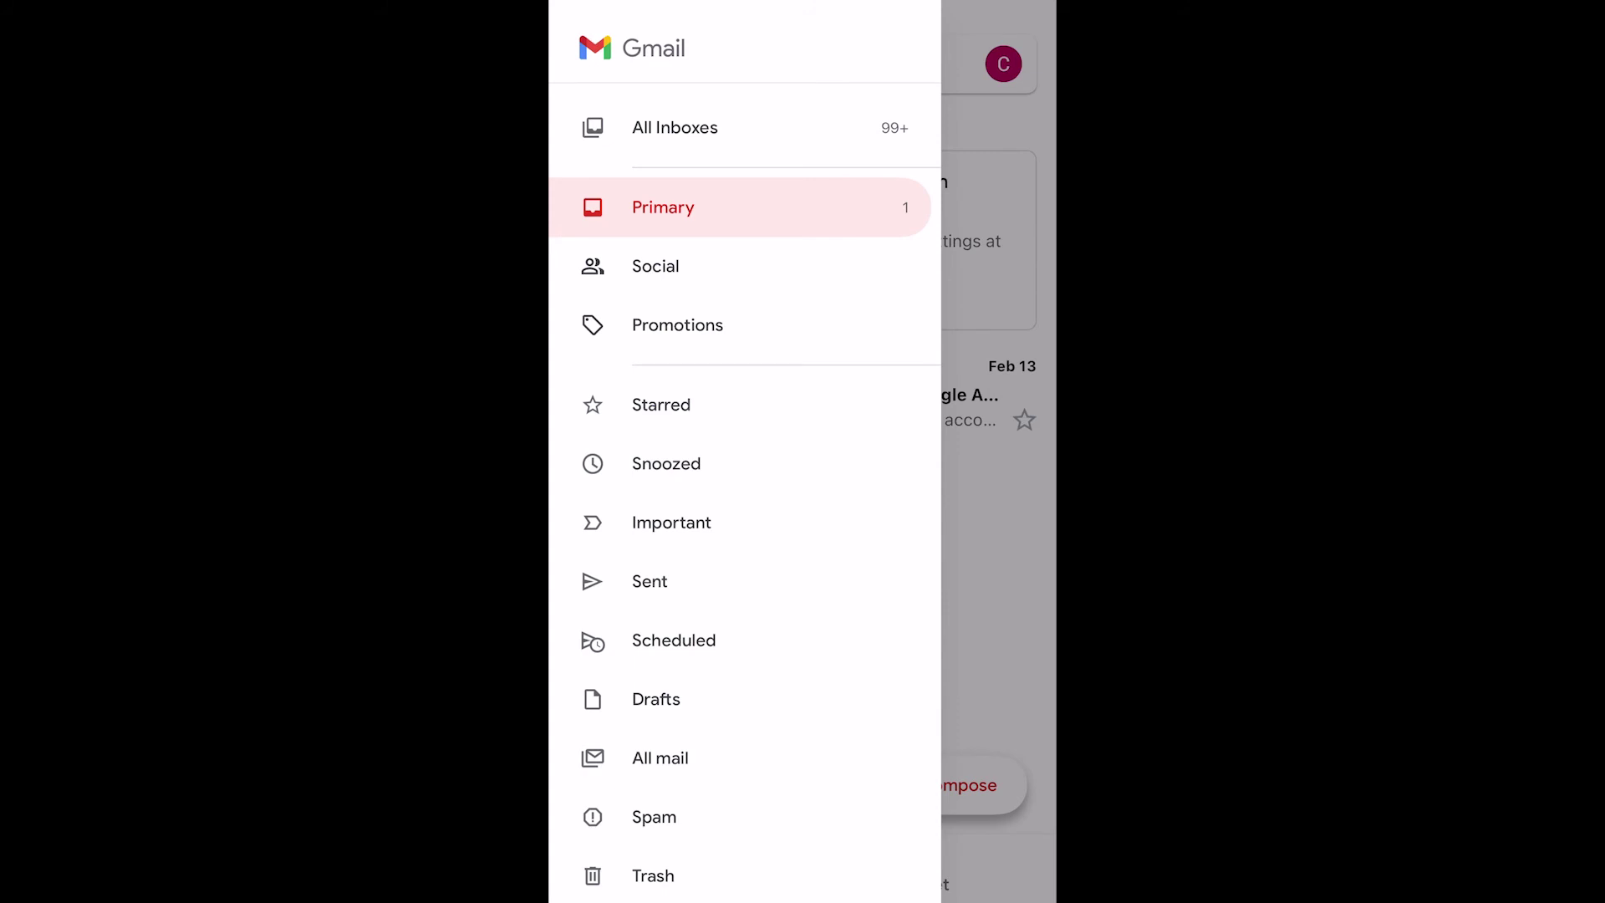
pyautogui.click(662, 207)
pyautogui.click(603, 63)
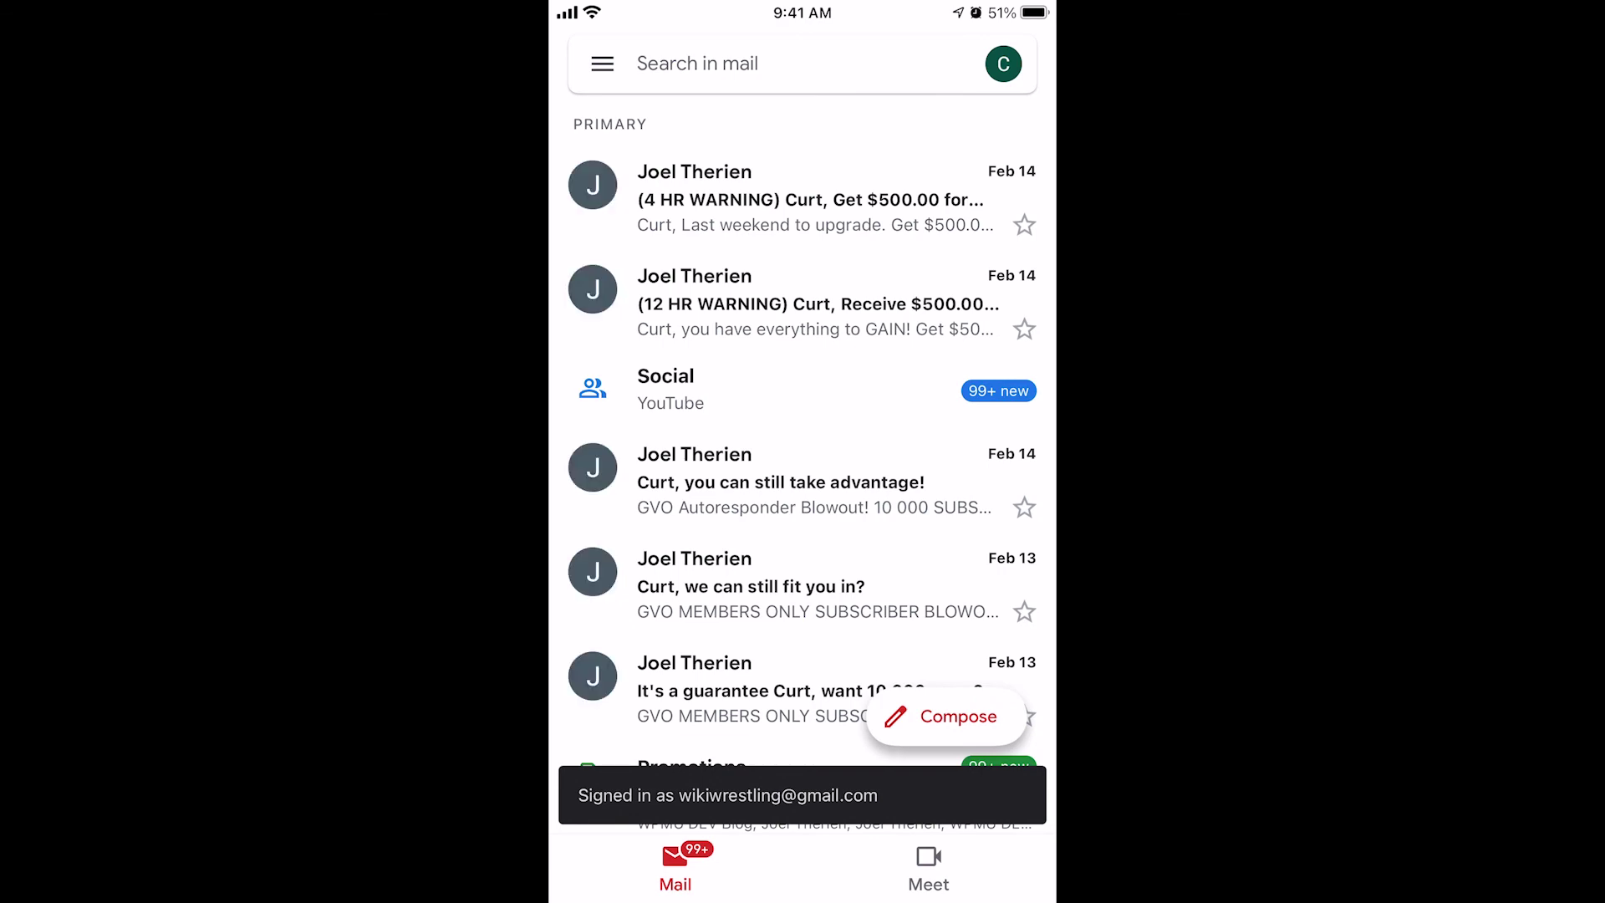
pyautogui.click(603, 63)
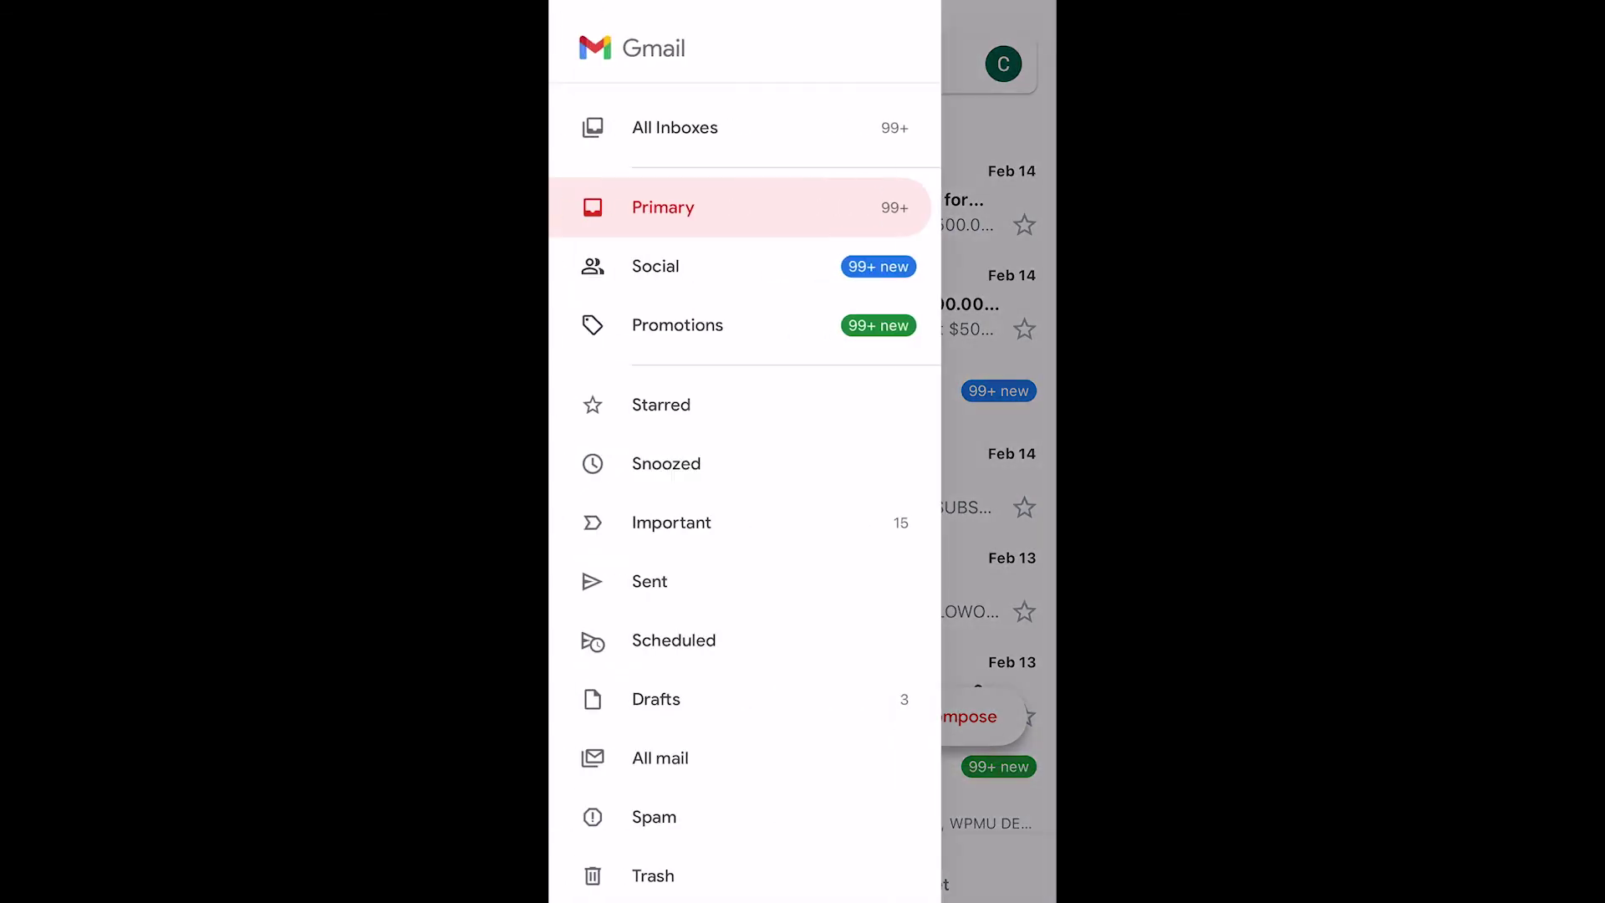
pyautogui.click(650, 581)
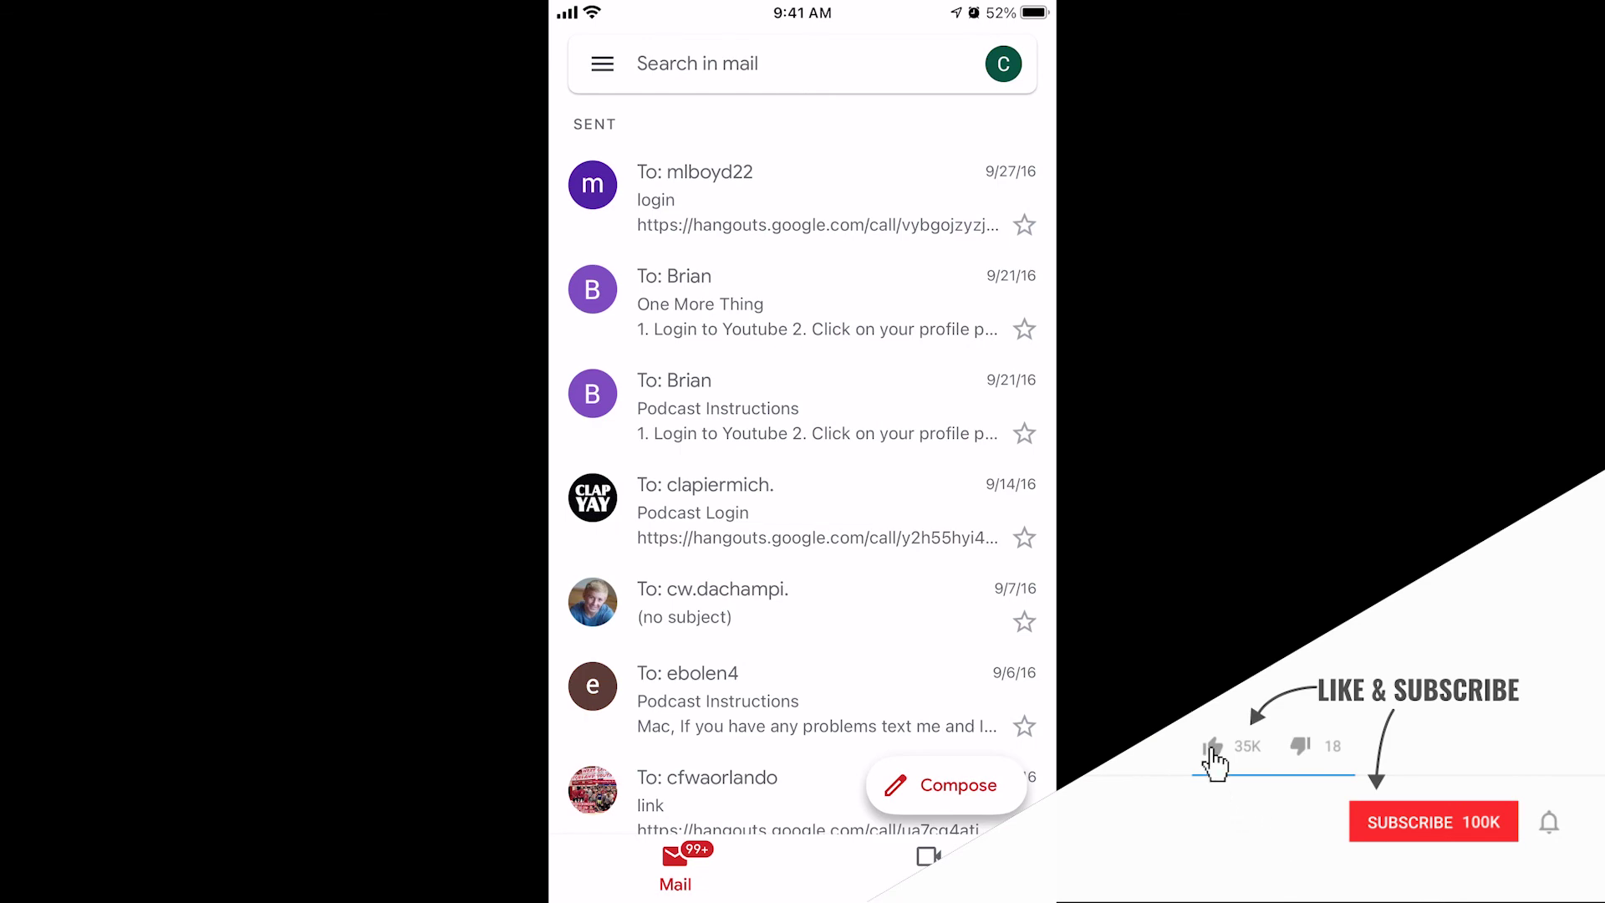
# Switch the view from Sent to All Inboxes
pyautogui.click(602, 62)
pyautogui.click(673, 126)
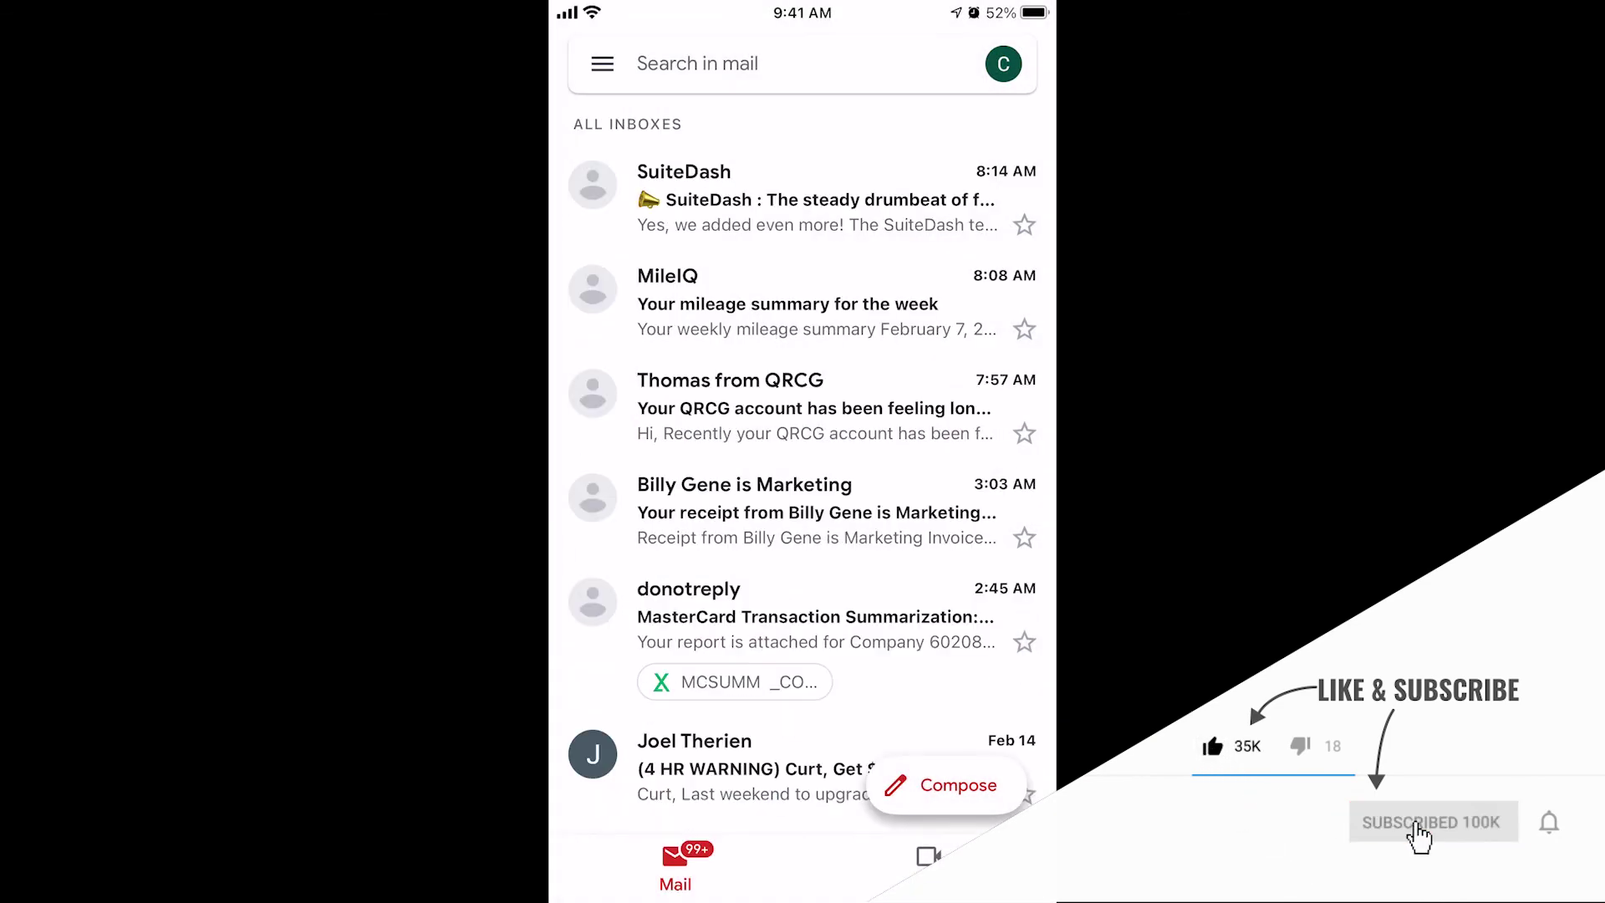